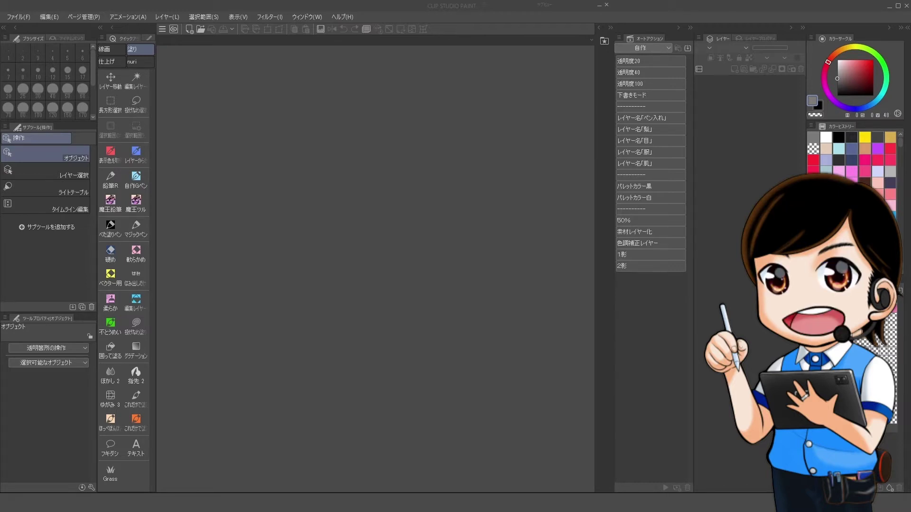
Create a new 3000 × 3000 px colour illustration canvas at 350 dpi with white paper.
{"action": "left_click", "coordinate": [189, 29]}
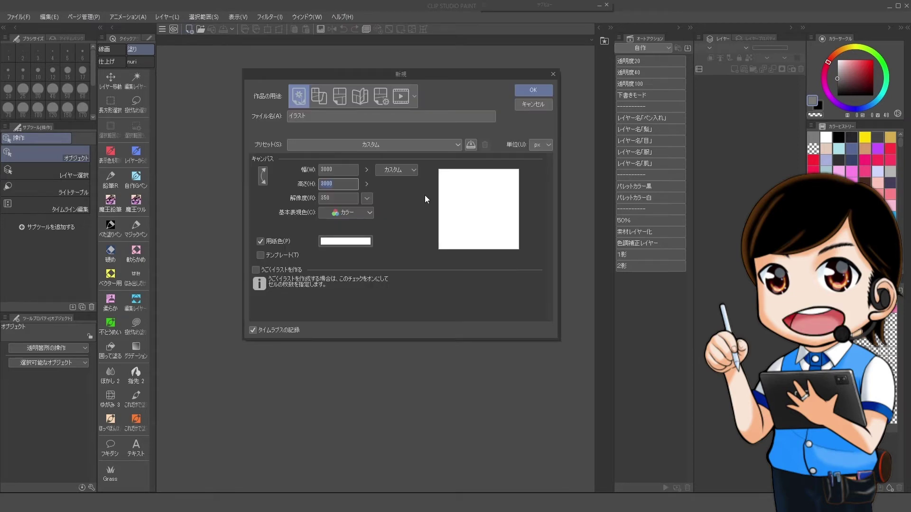
{"action": "left_click", "coordinate": [533, 89]}
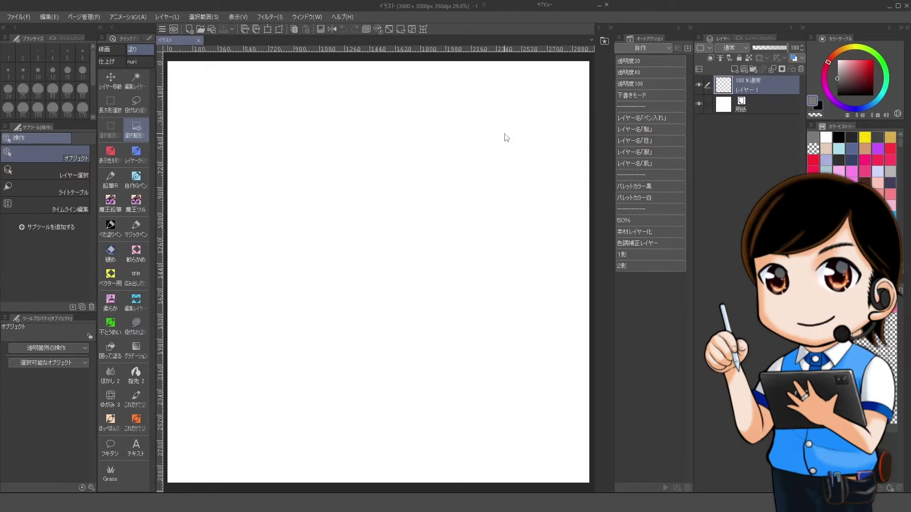
Place the female 3D drawing figure from the 隼人ろっくセット material folder on the canvas.
{"action": "left_click", "coordinate": [604, 41]}
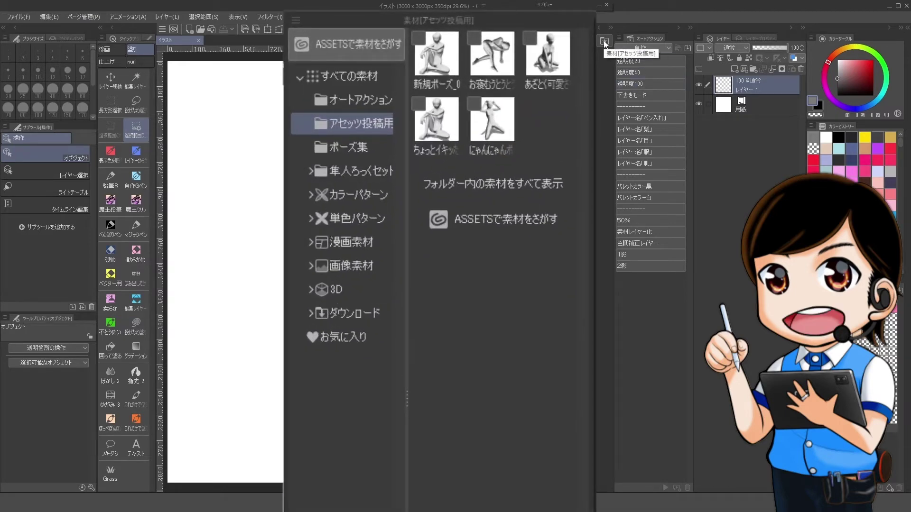
{"action": "left_click", "coordinate": [360, 171]}
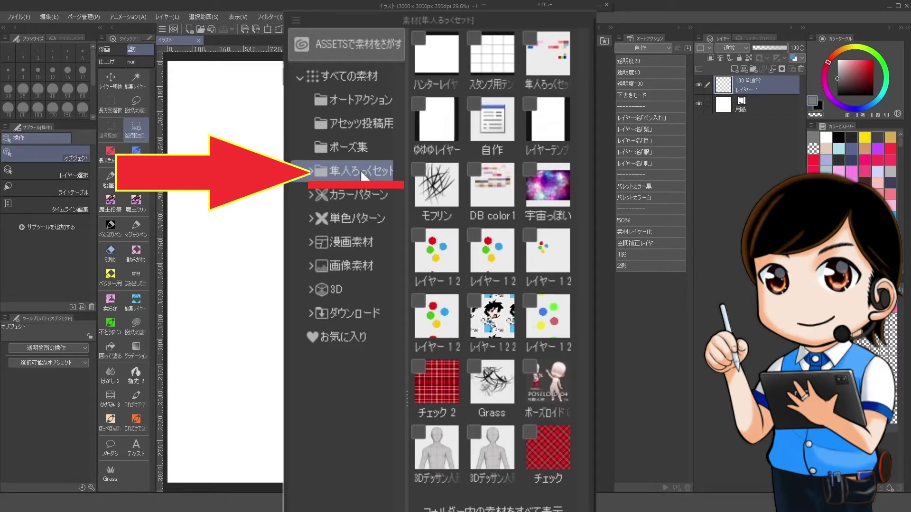
{"action": "left_click", "coordinate": [312, 290]}
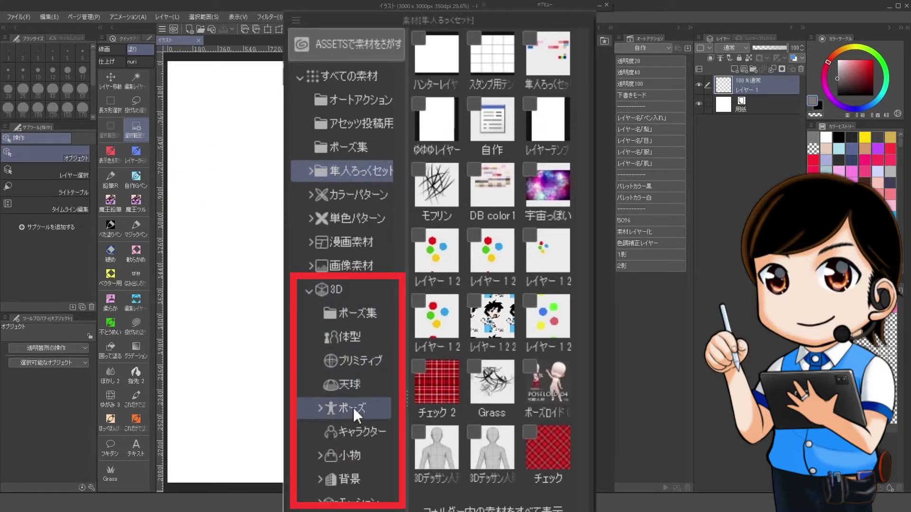
{"action": "left_click_drag", "start_coordinate": [492, 454], "coordinate": [339, 223]}
{"action": "left_click", "coordinate": [599, 67]}
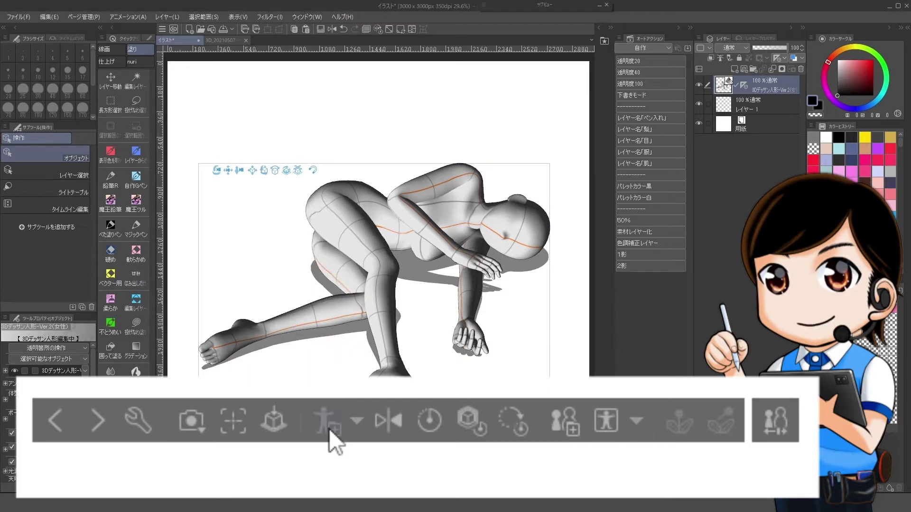
Register the figure's full-body pose as a material named お寝むうとうとうと in the アセッツ投稿用 folder.
{"action": "left_click", "coordinate": [345, 428]}
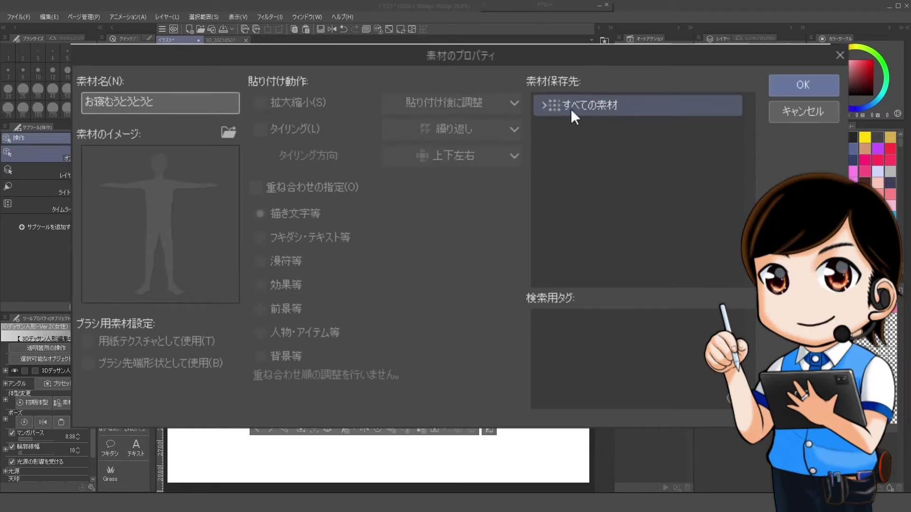
{"action": "left_click", "coordinate": [543, 106]}
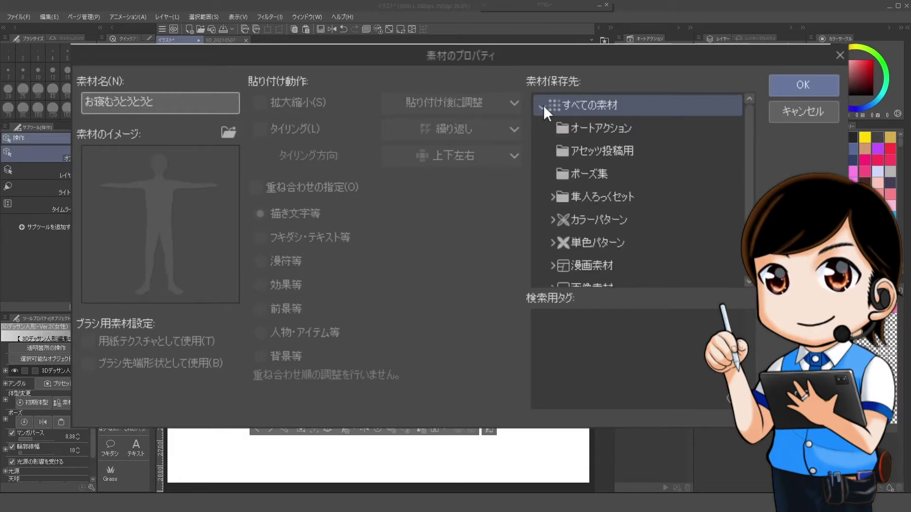
{"action": "left_click", "coordinate": [601, 150]}
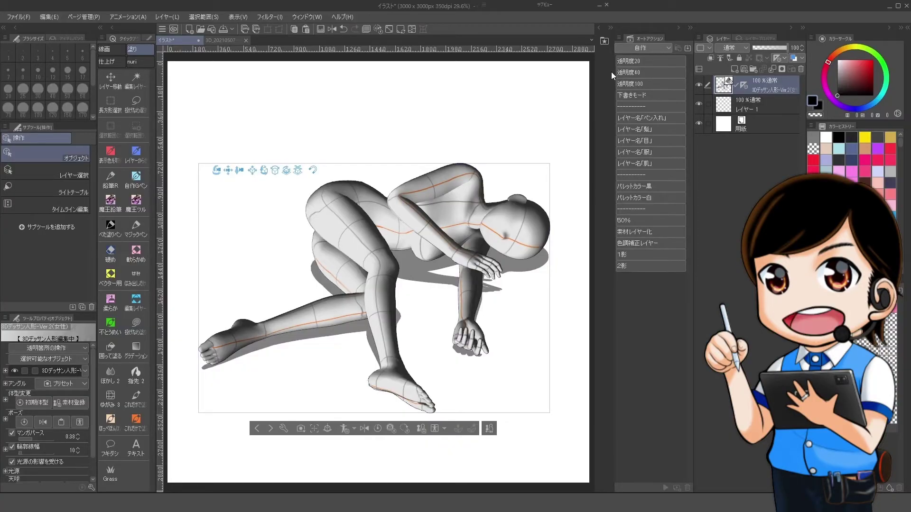
Try to create a new material folder under すべての素材.
{"action": "left_click", "coordinate": [605, 42]}
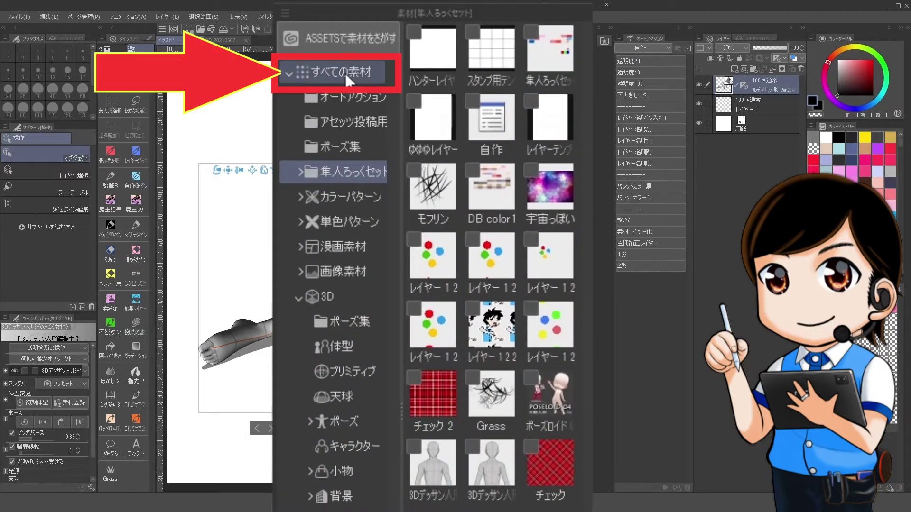
{"action": "left_click", "coordinate": [345, 72]}
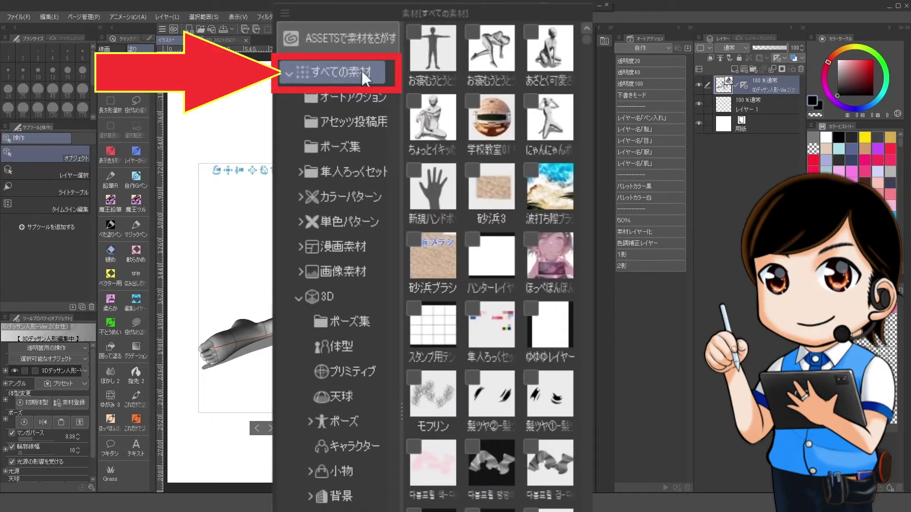
{"action": "scroll", "coordinate": [372, 289], "scroll_direction": "down", "scroll_amount": 8}
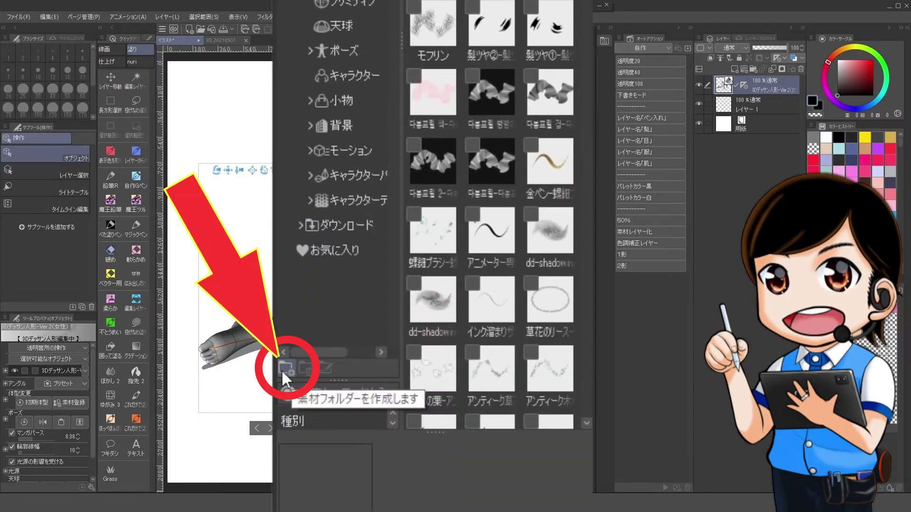
{"action": "left_click", "coordinate": [289, 364]}
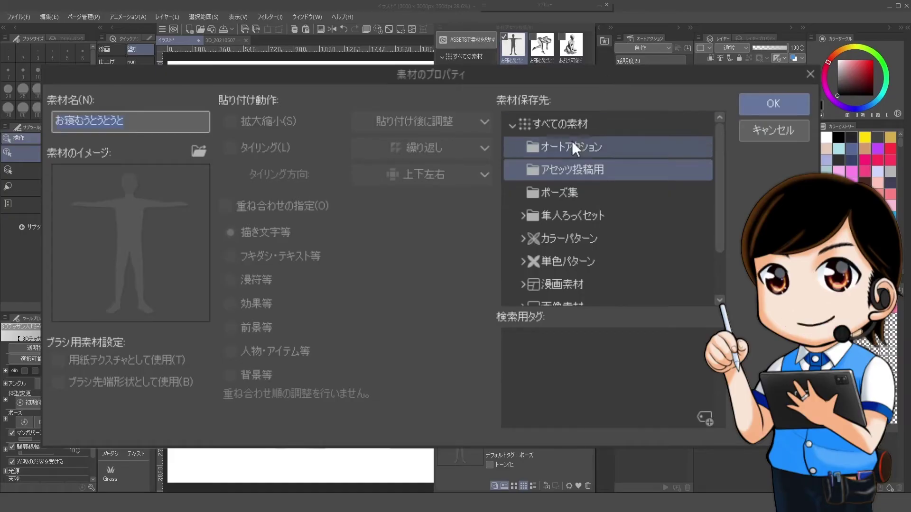
{"action": "left_click", "coordinate": [511, 124]}
{"action": "left_click", "coordinate": [512, 125]}
{"action": "left_click", "coordinate": [537, 167]}
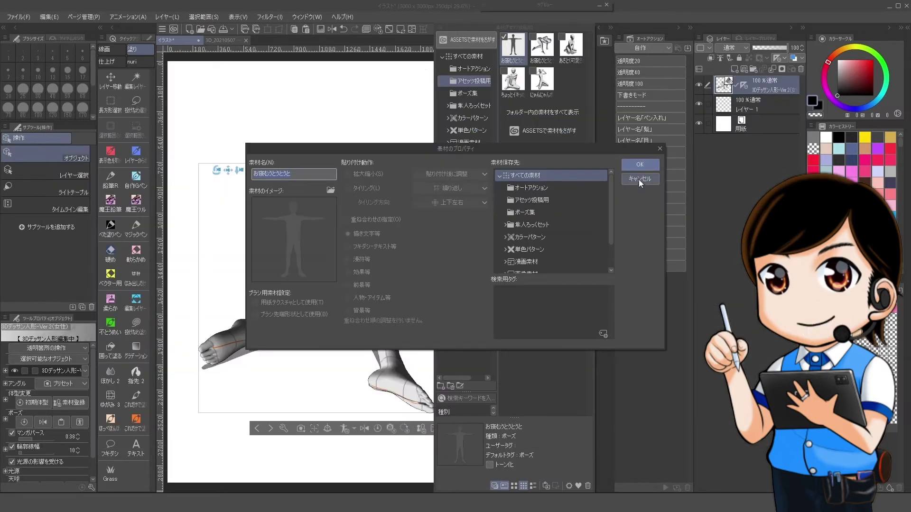
{"action": "left_click", "coordinate": [639, 179]}
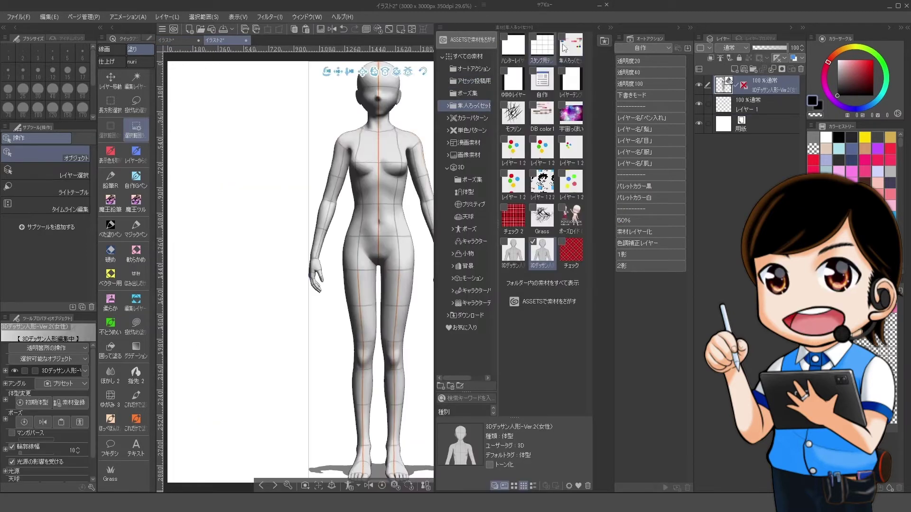
Apply the お寝むうとうとうと pose from the アセッツ投稿用 folder to the standing 3D figure in イラスト2 and bring it into view.
{"action": "left_click", "coordinate": [605, 41]}
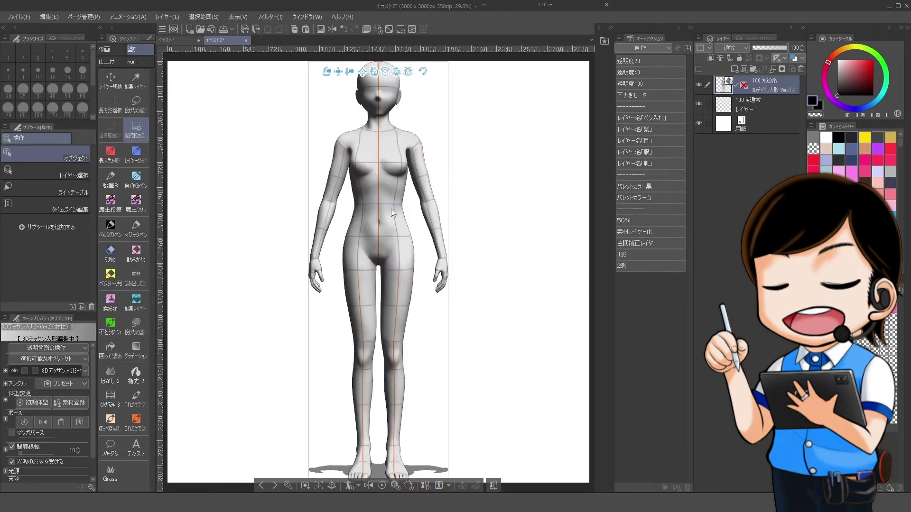
{"action": "left_click", "coordinate": [650, 72]}
{"action": "left_click", "coordinate": [605, 42]}
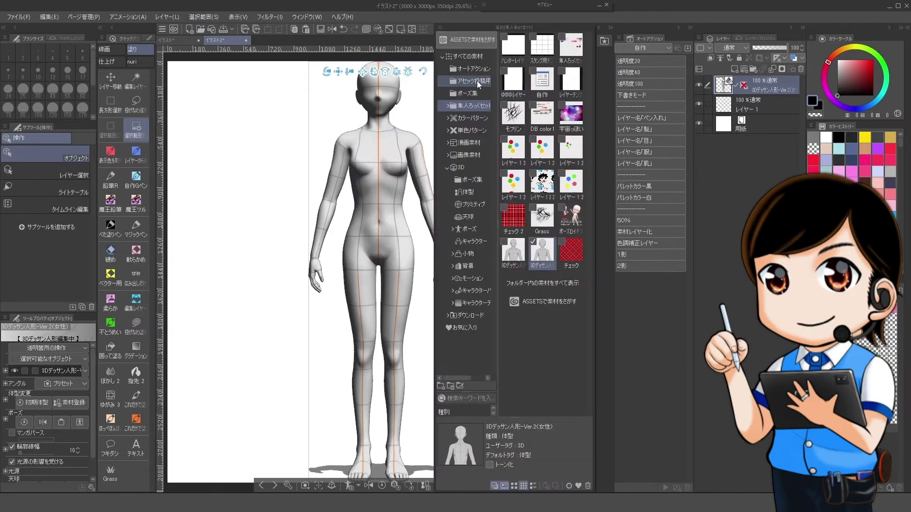
{"action": "left_click", "coordinate": [473, 79]}
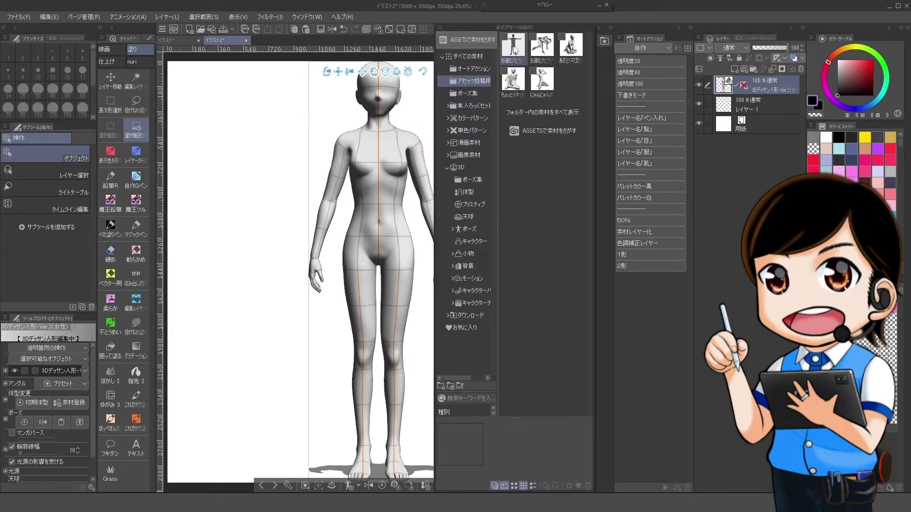
{"action": "left_click_drag", "start_coordinate": [513, 49], "coordinate": [357, 205]}
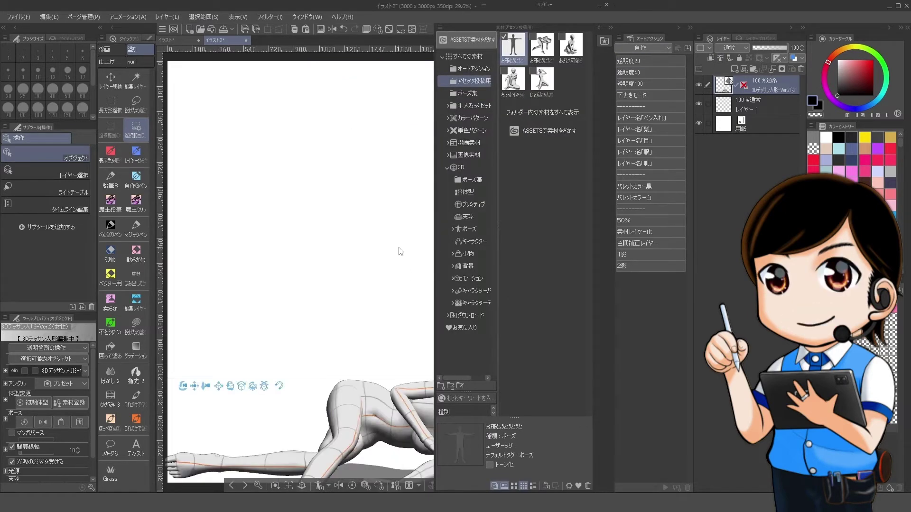
{"action": "left_click_drag", "start_coordinate": [189, 390], "coordinate": [375, 230]}
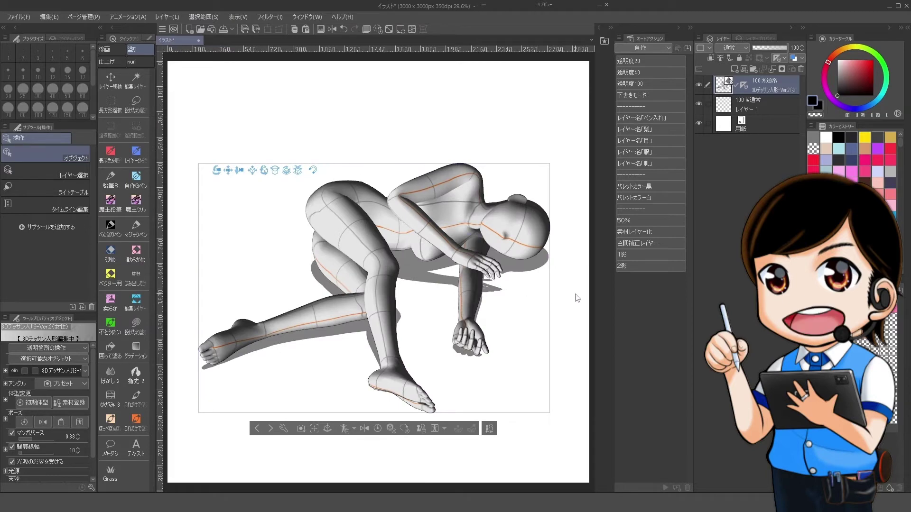
Switch to CLIP STUDIO and open the material manager at the アセッツ投稿用 folder.
{"action": "left_click", "coordinate": [173, 30]}
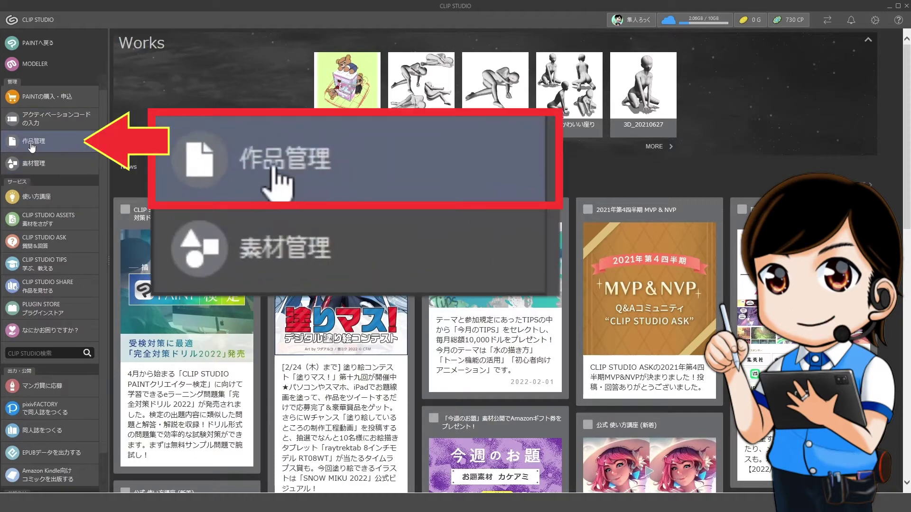
{"action": "left_click", "coordinate": [31, 148]}
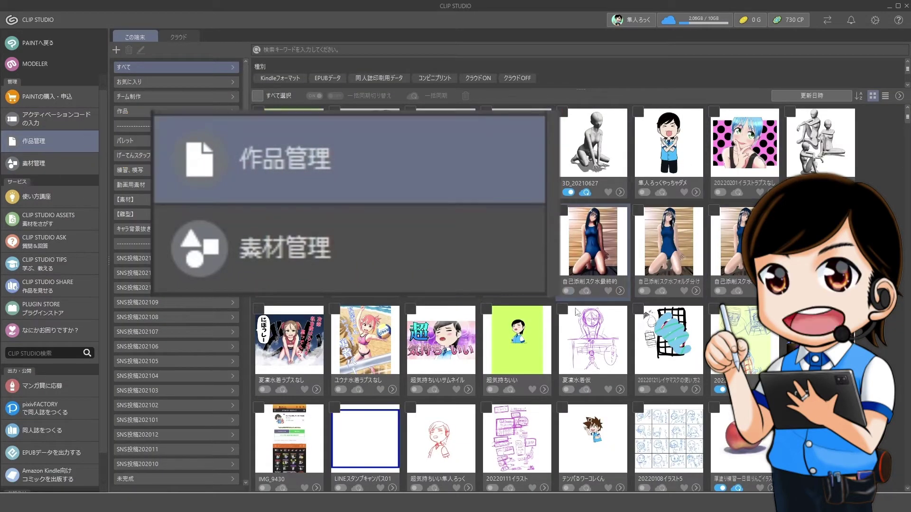
{"action": "left_click", "coordinate": [54, 166]}
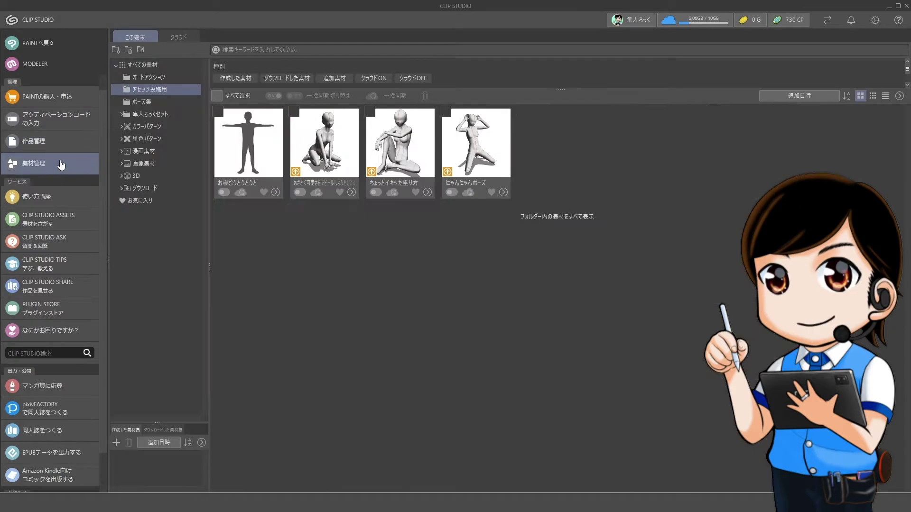
Compare the thumbnail of the お寝むうとうとうと pose with those of the other three pose materials.
{"action": "left_click", "coordinate": [257, 152]}
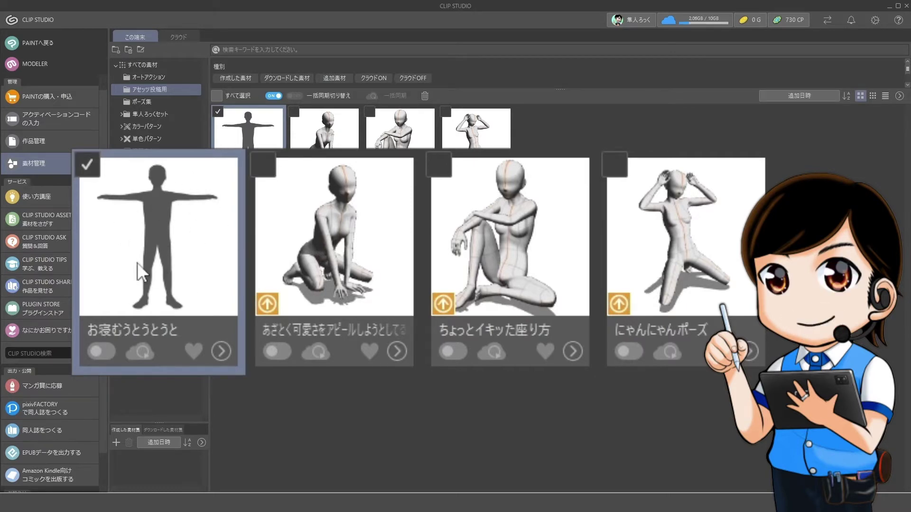
{"action": "left_click", "coordinate": [332, 142]}
{"action": "left_click", "coordinate": [418, 140]}
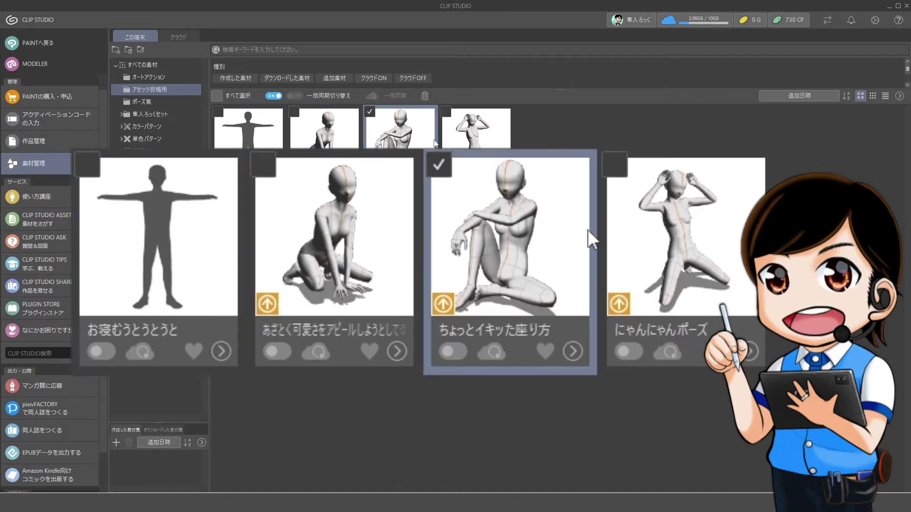
{"action": "left_click", "coordinate": [468, 141]}
{"action": "left_click", "coordinate": [336, 140]}
{"action": "left_click", "coordinate": [394, 135]}
{"action": "left_click", "coordinate": [469, 140]}
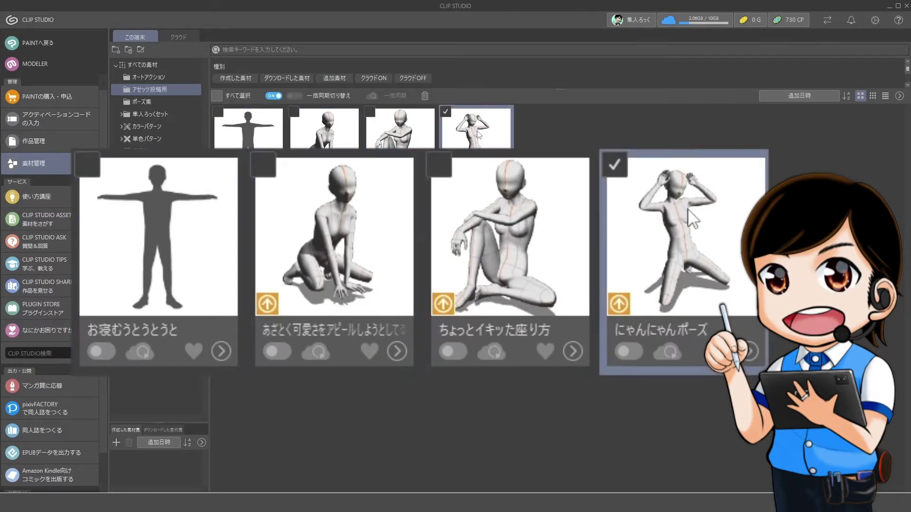
{"action": "left_click", "coordinate": [325, 139]}
{"action": "left_click", "coordinate": [392, 139]}
{"action": "left_click", "coordinate": [469, 140]}
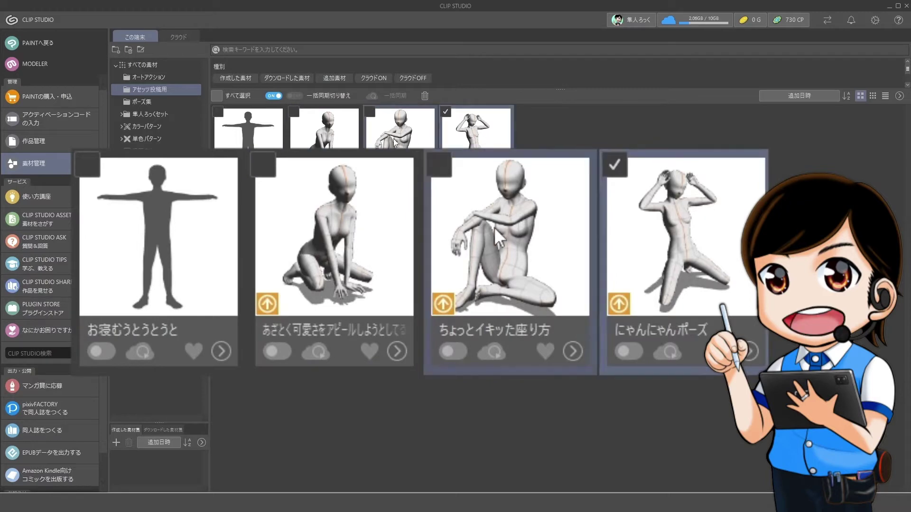
{"action": "left_click", "coordinate": [394, 139]}
{"action": "left_click", "coordinate": [325, 139]}
{"action": "left_click", "coordinate": [398, 139]}
{"action": "left_click", "coordinate": [469, 140]}
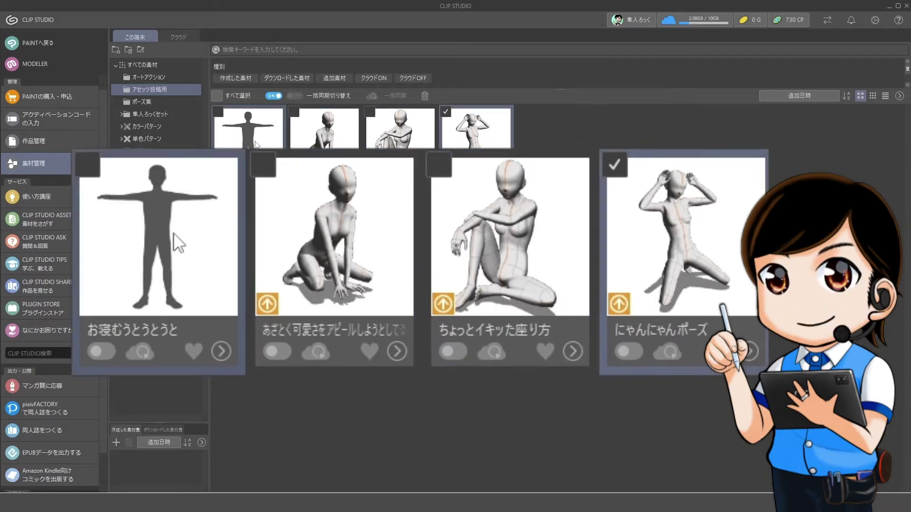
{"action": "left_click", "coordinate": [255, 145]}
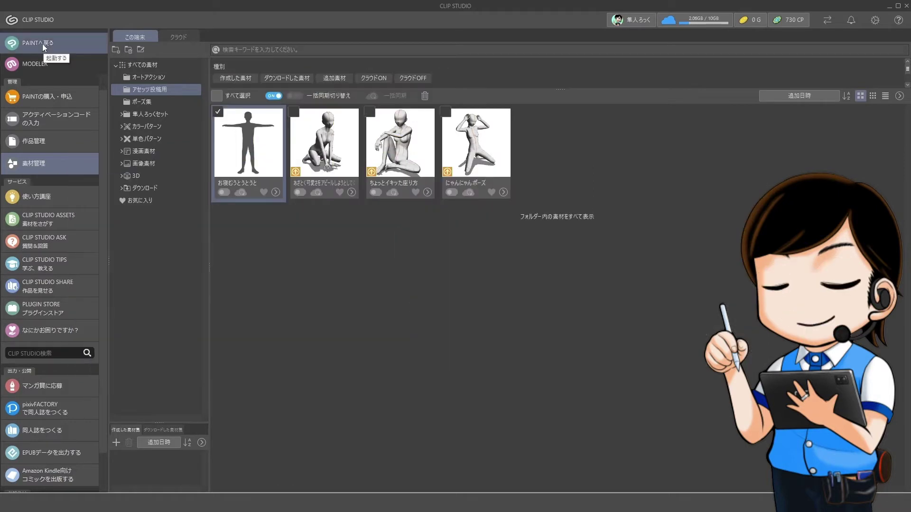
Return to CLIP STUDIO PAINT and adjust the 3D figure's camera angle and framing so the pose reads clearly.
{"action": "left_click", "coordinate": [42, 44]}
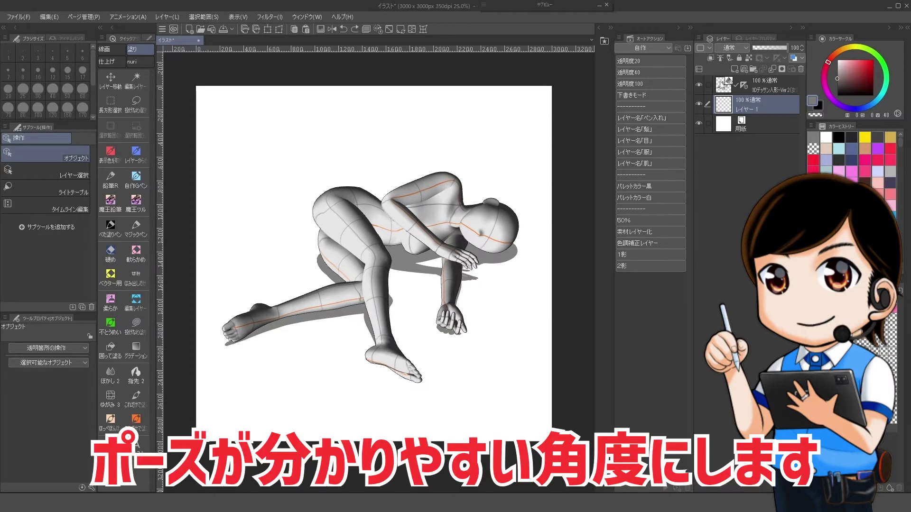
{"action": "left_click", "coordinate": [722, 86]}
{"action": "left_click_drag", "start_coordinate": [476, 126], "coordinate": [492, 151]}
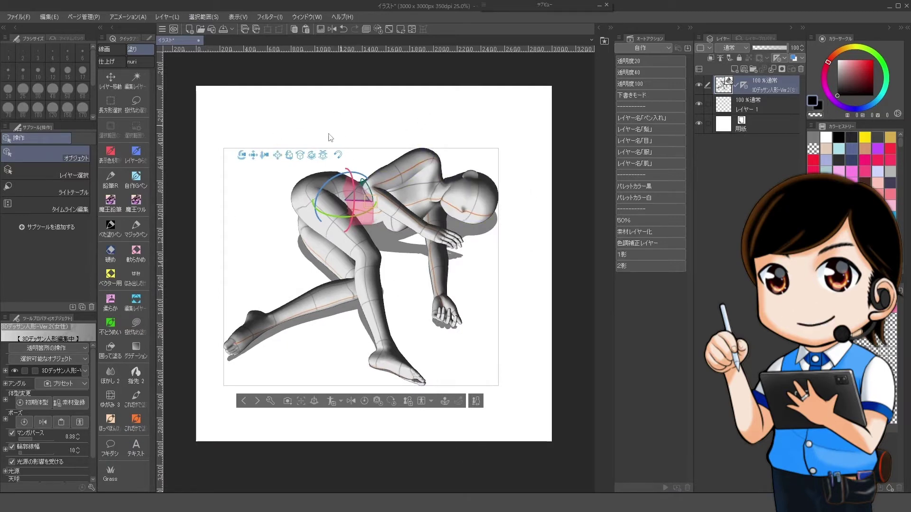
{"action": "left_click_drag", "start_coordinate": [265, 157], "coordinate": [276, 142]}
{"action": "left_click", "coordinate": [545, 109]}
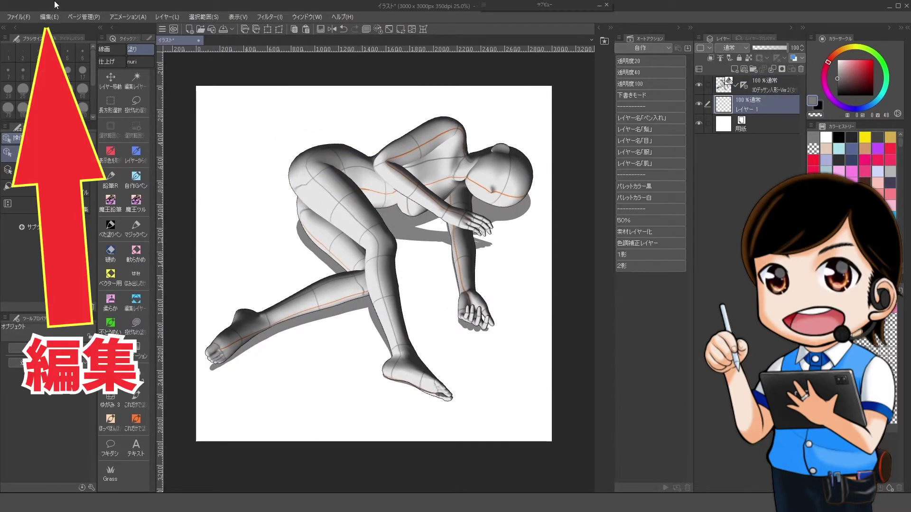
Change the image resolution of the illustration to 240 px wide and 240 px high.
{"action": "left_click", "coordinate": [52, 18]}
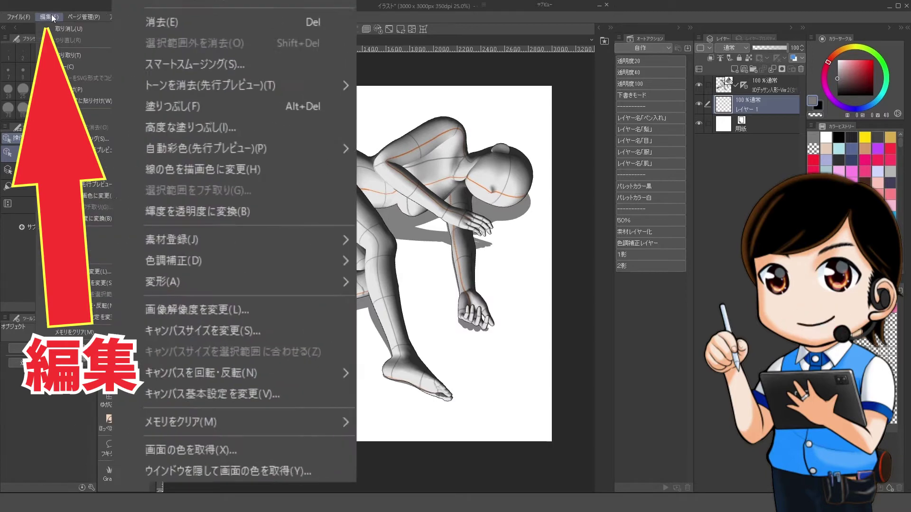
{"action": "left_click", "coordinate": [69, 273]}
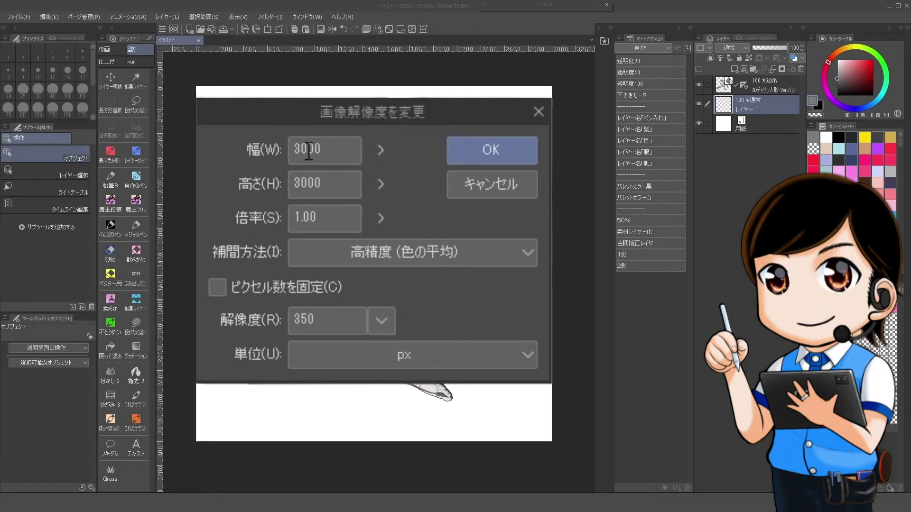
{"action": "double_click", "coordinate": [332, 150]}
{"action": "type", "text": "240"}
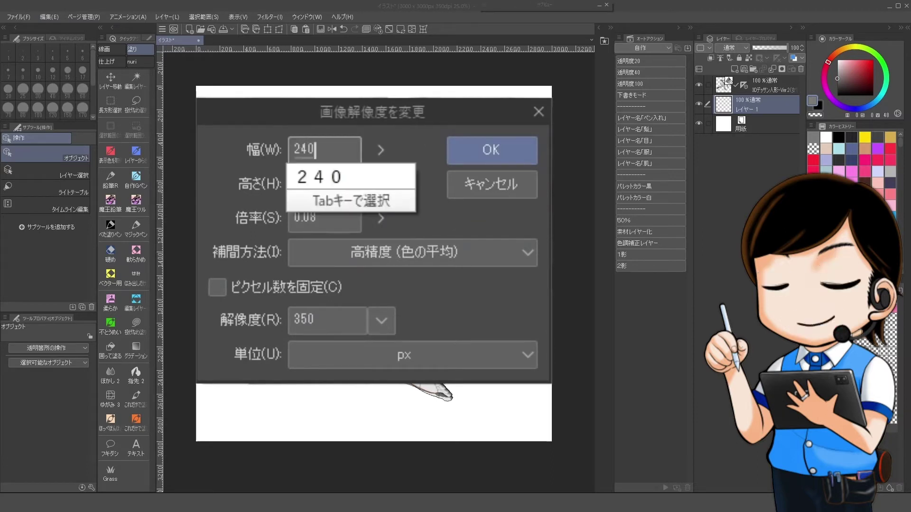
{"action": "key", "text": "Return"}
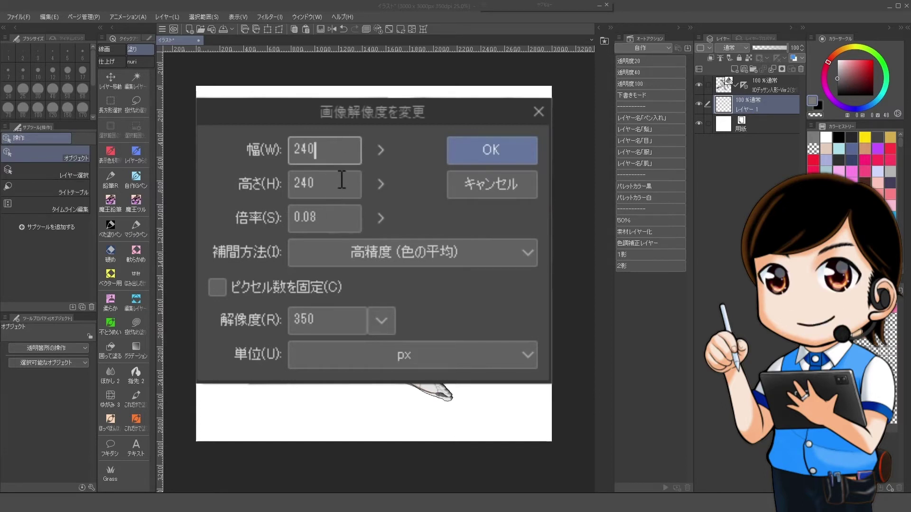
{"action": "key", "text": "Return"}
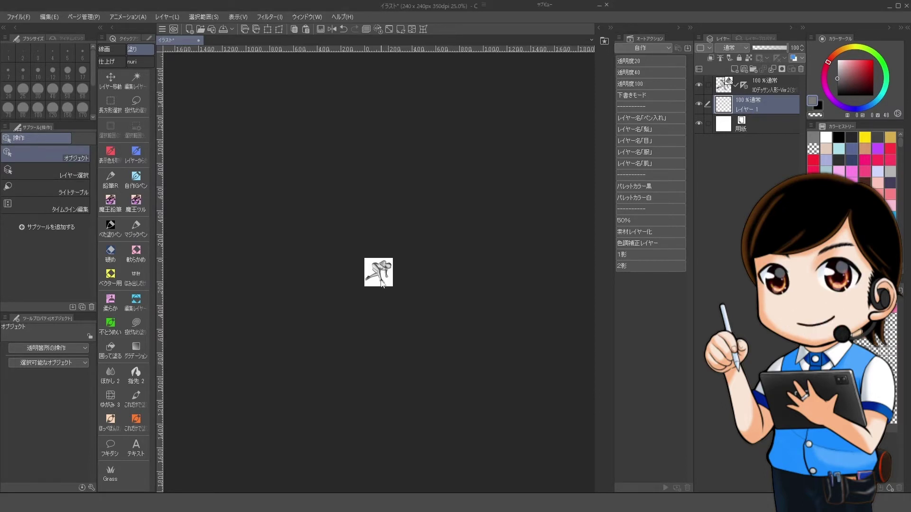
{"action": "scroll", "coordinate": [417, 268], "scroll_direction": "up", "scroll_amount": 5}
{"action": "scroll", "coordinate": [397, 265], "scroll_direction": "up", "scroll_amount": 3}
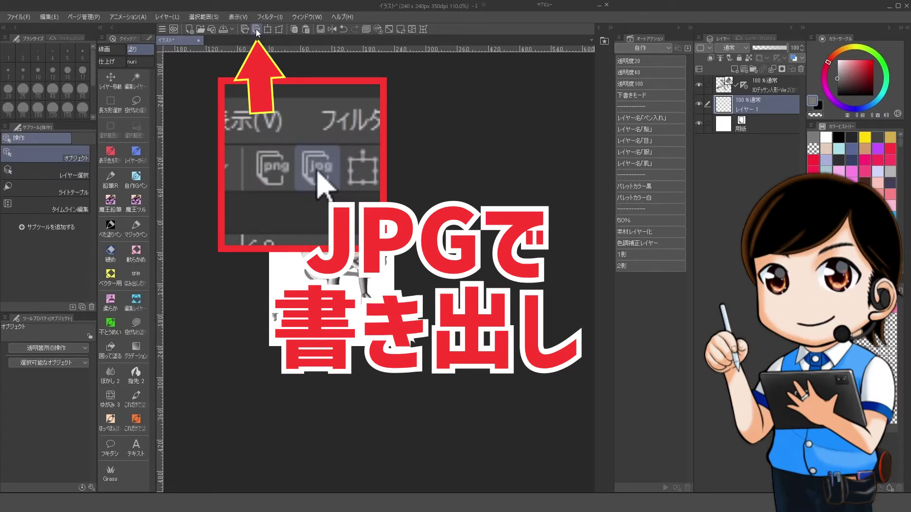
Export the flattened image as a JPEG named お寝むうとうとうと240.jpg in the アセッツに公開する用 folder.
{"action": "left_click", "coordinate": [17, 17]}
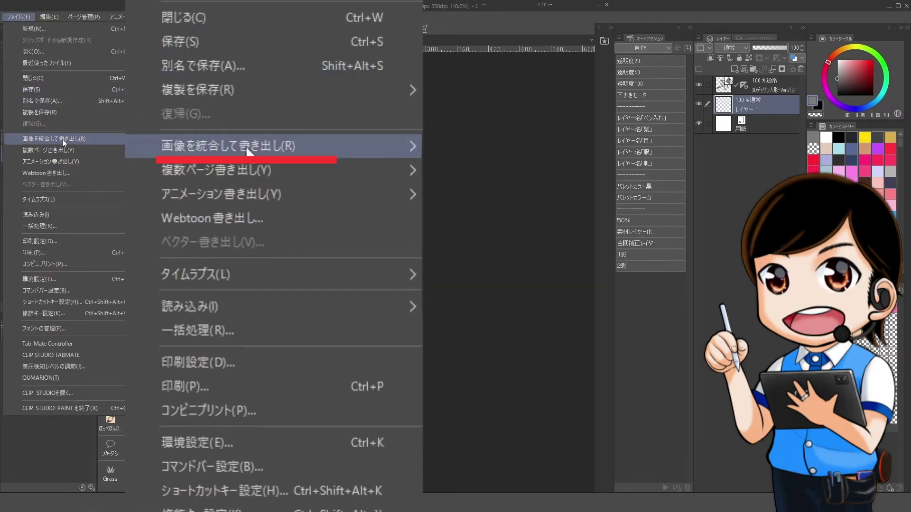
{"action": "mouse_move", "coordinate": [63, 143]}
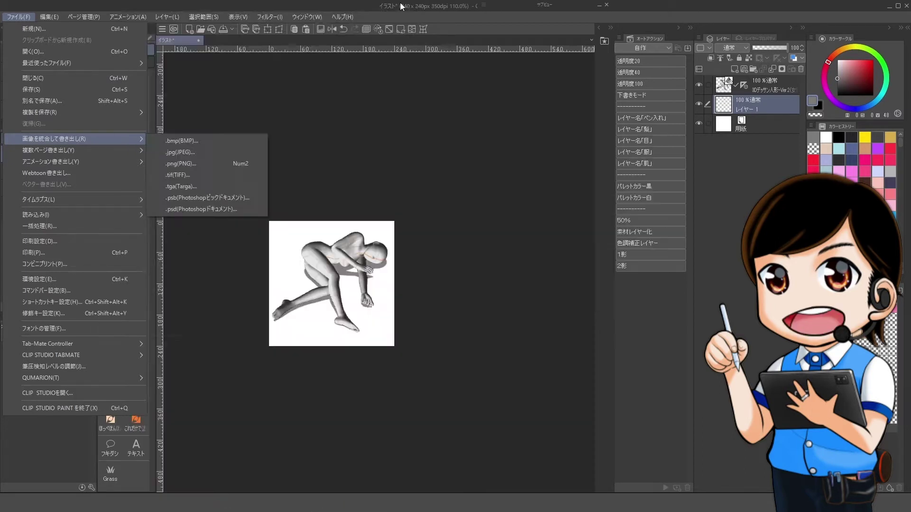
{"action": "left_click", "coordinate": [182, 151]}
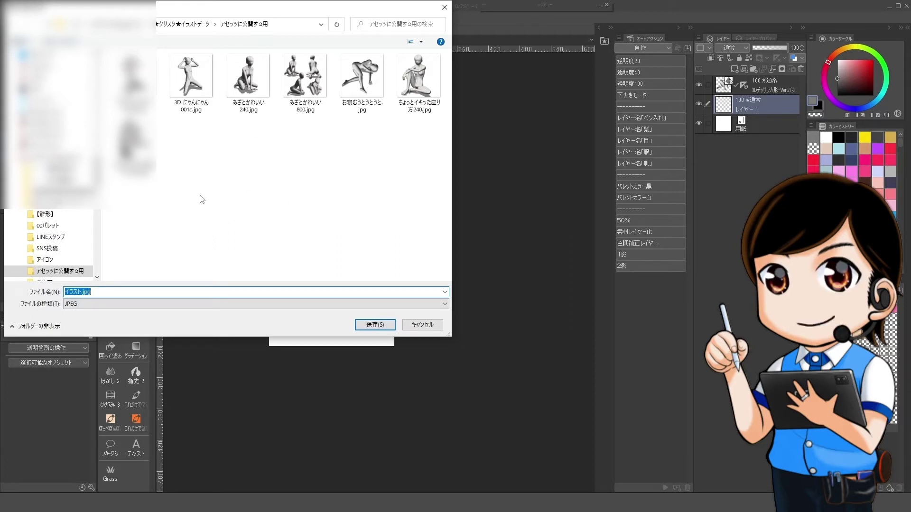
{"action": "left_click", "coordinate": [66, 292]}
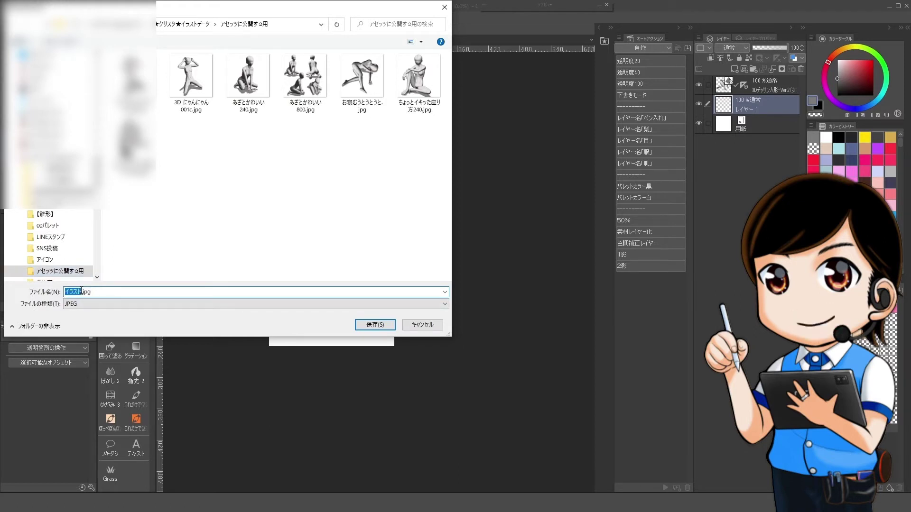
{"action": "type", "text": "お寝むうとうとうと"}
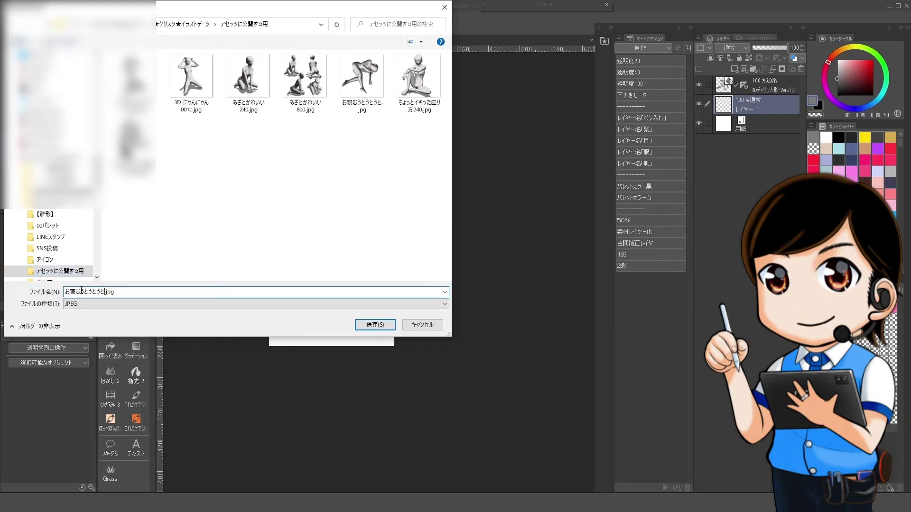
{"action": "type", "text": "24"}
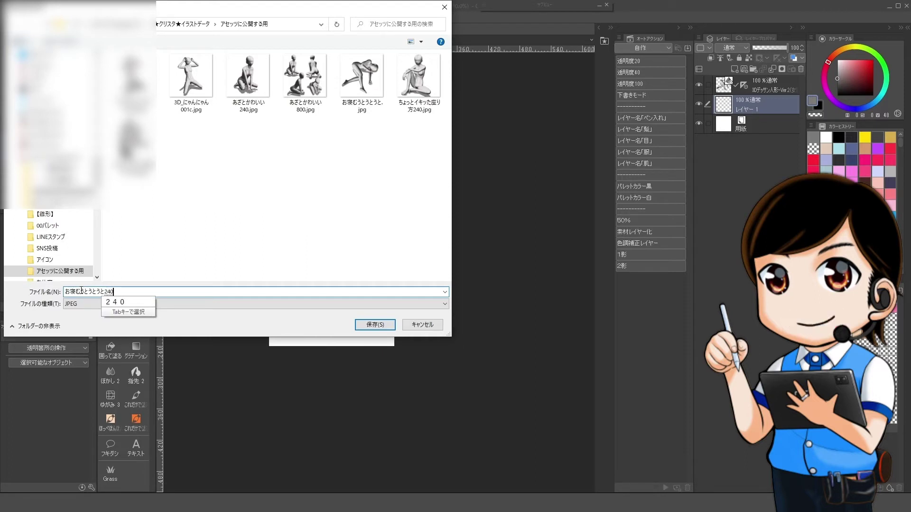
{"action": "type", "text": "0"}
{"action": "key", "text": "Return"}
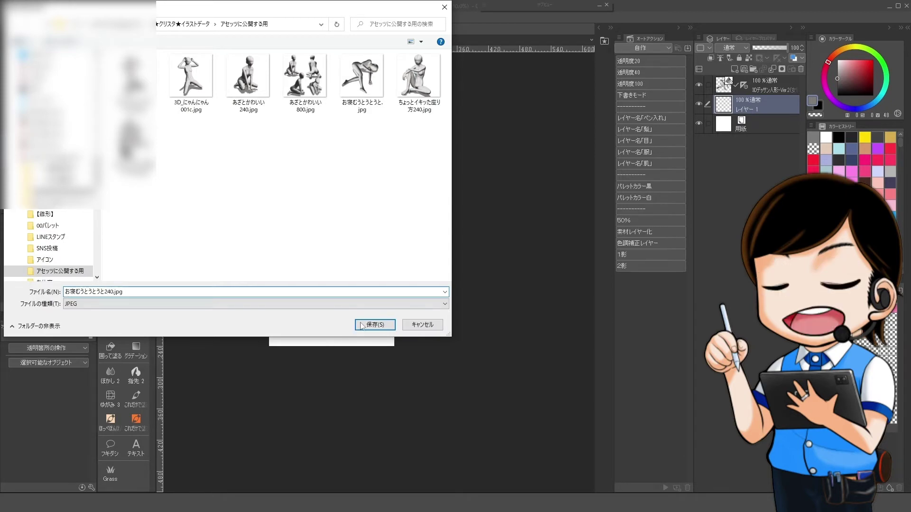
{"action": "left_click", "coordinate": [383, 327]}
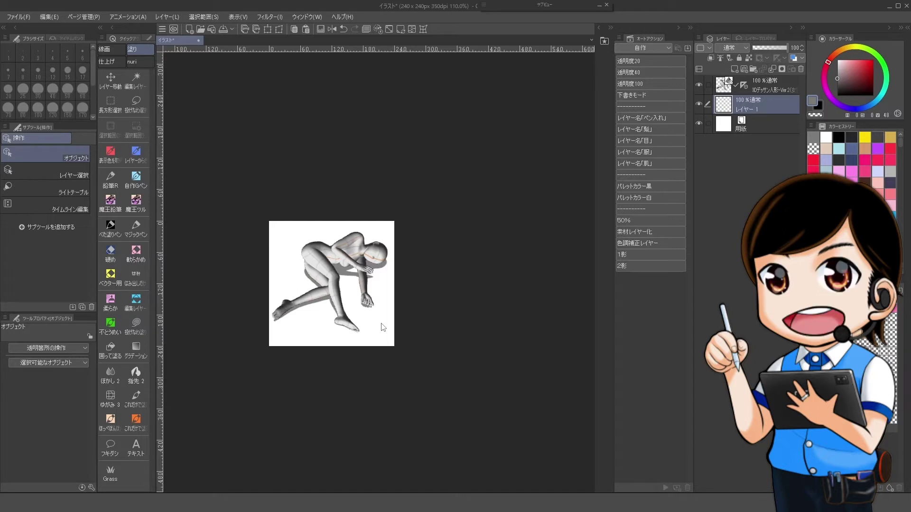
Undo the image resolution change so the illustration has its original canvas size again.
{"action": "scroll", "coordinate": [358, 309], "scroll_direction": "down", "scroll_amount": 3}
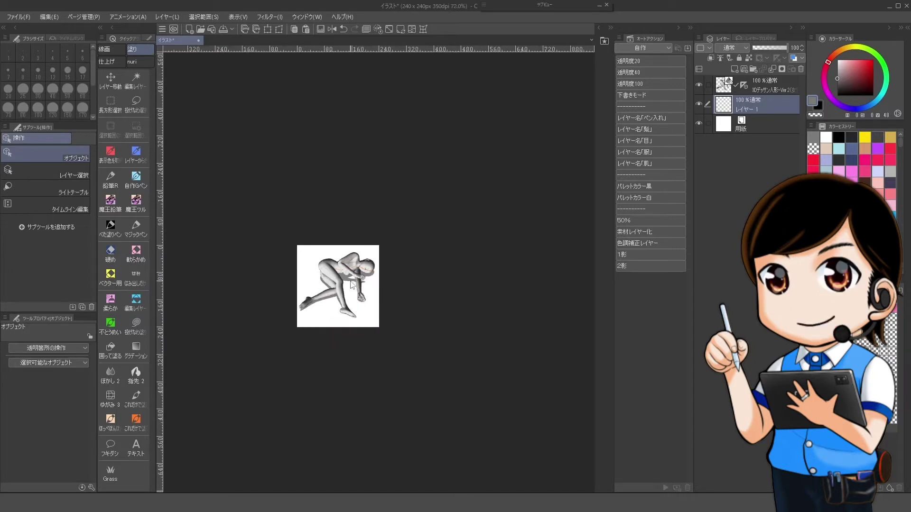
{"action": "scroll", "coordinate": [358, 309], "scroll_direction": "up", "scroll_amount": 2}
{"action": "scroll", "coordinate": [358, 304], "scroll_direction": "down", "scroll_amount": 3}
{"action": "scroll", "coordinate": [357, 285], "scroll_direction": "up", "scroll_amount": 2}
{"action": "scroll", "coordinate": [357, 280], "scroll_direction": "down", "scroll_amount": 1}
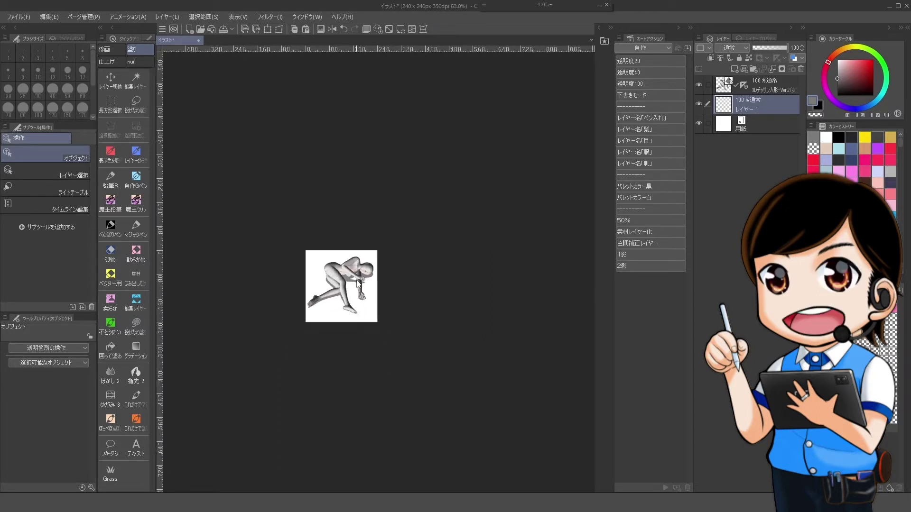
{"action": "scroll", "coordinate": [356, 280], "scroll_direction": "up", "scroll_amount": 3}
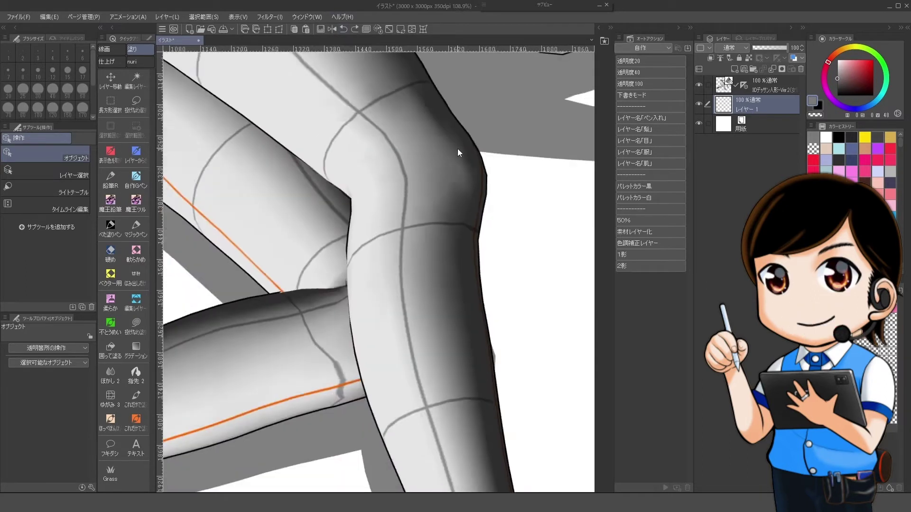
{"action": "scroll", "coordinate": [525, 183], "scroll_direction": "down", "scroll_amount": 8}
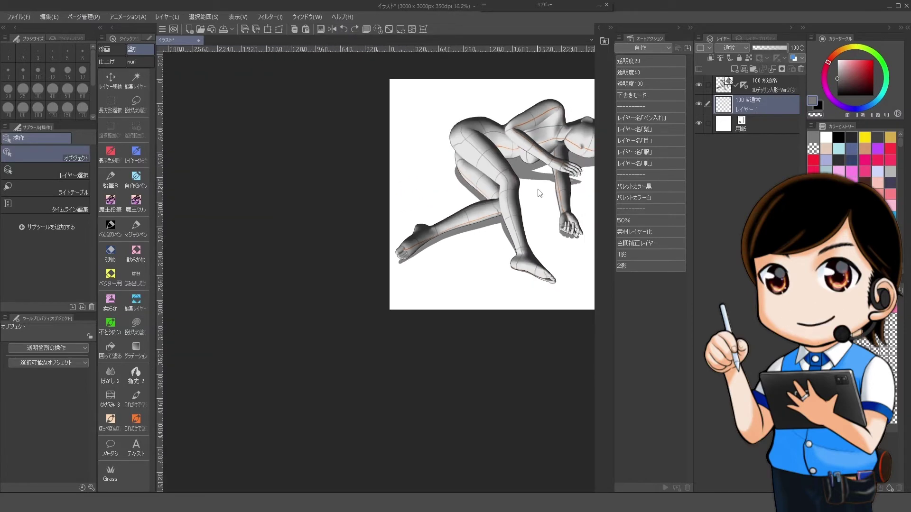
{"action": "left_click_drag", "start_coordinate": [534, 302], "coordinate": [383, 350]}
{"action": "scroll", "coordinate": [437, 300], "scroll_direction": "up", "scroll_amount": 2}
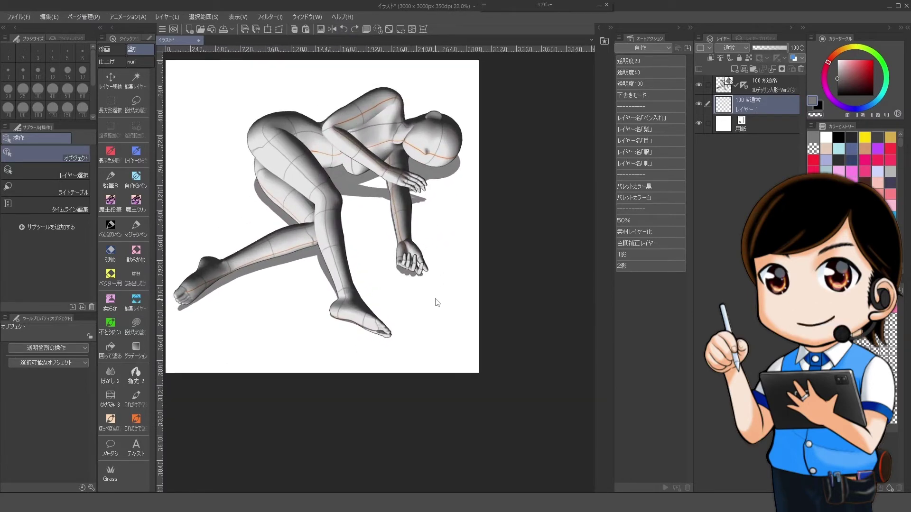
{"action": "left_click_drag", "start_coordinate": [451, 318], "coordinate": [504, 354]}
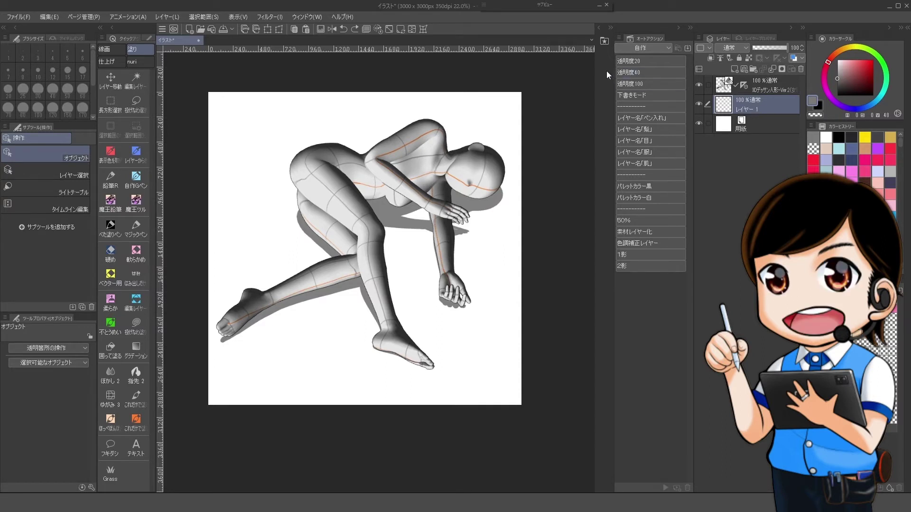
Set お寝むうとうとうと240.jpg as the material image of the お寝むうとうとうと pose in the アセッツ投稿用 folder.
{"action": "left_click", "coordinate": [604, 41]}
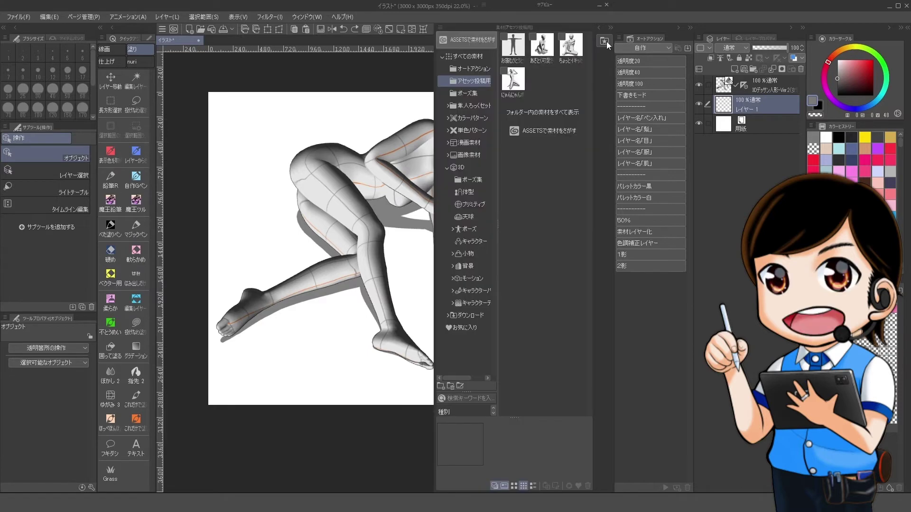
{"action": "double_click", "coordinate": [513, 50]}
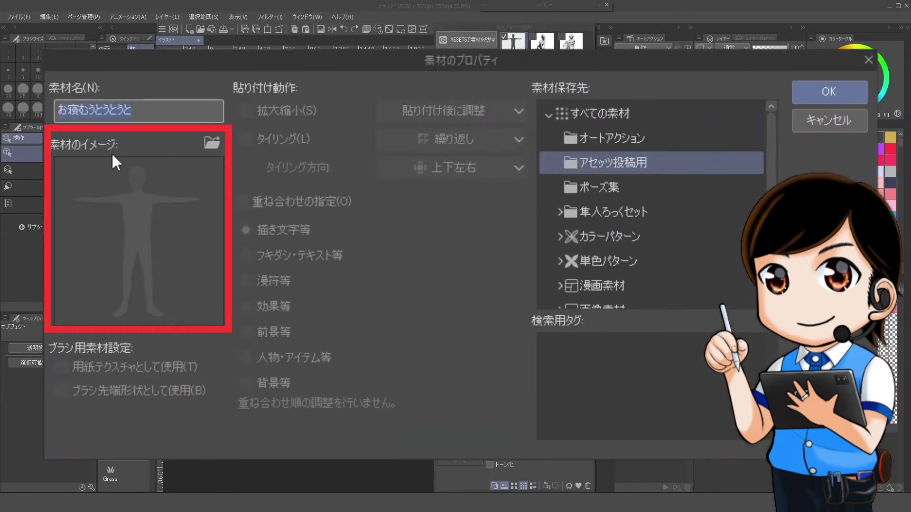
{"action": "left_click", "coordinate": [213, 144]}
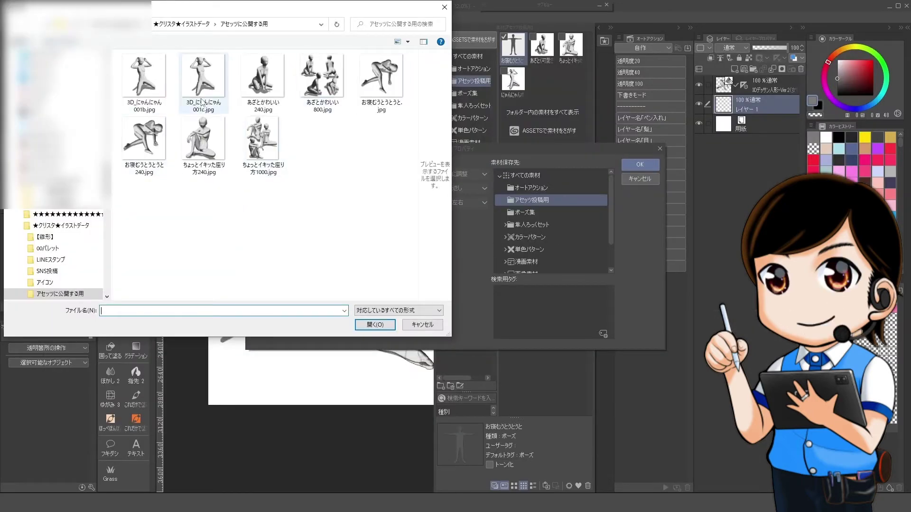
{"action": "double_click", "coordinate": [142, 148]}
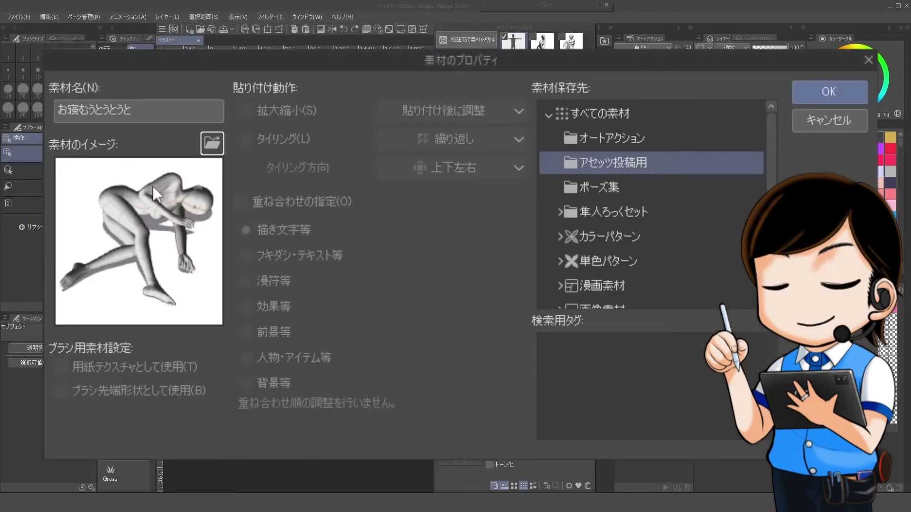
{"action": "left_click", "coordinate": [841, 93]}
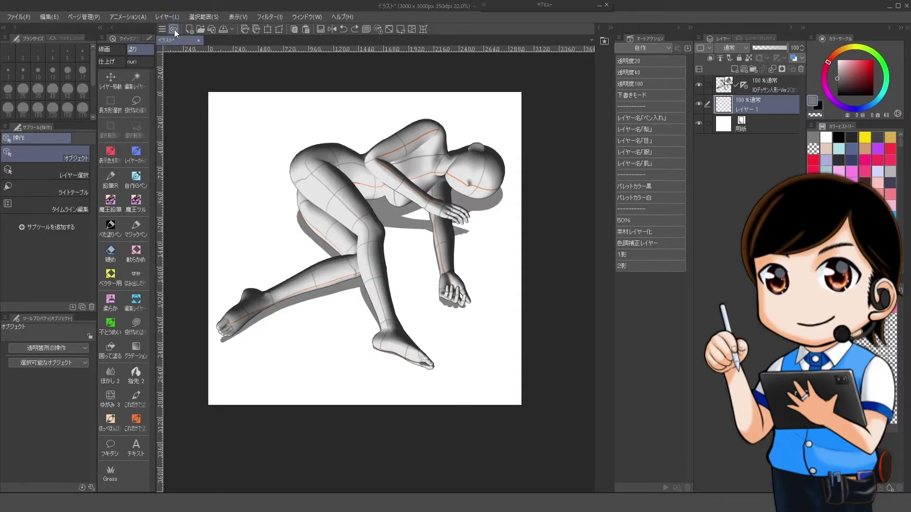
Switch to CLIP STUDIO, refresh the material manager and open the お寝むうとうとうと pose for material editing.
{"action": "left_click", "coordinate": [174, 30]}
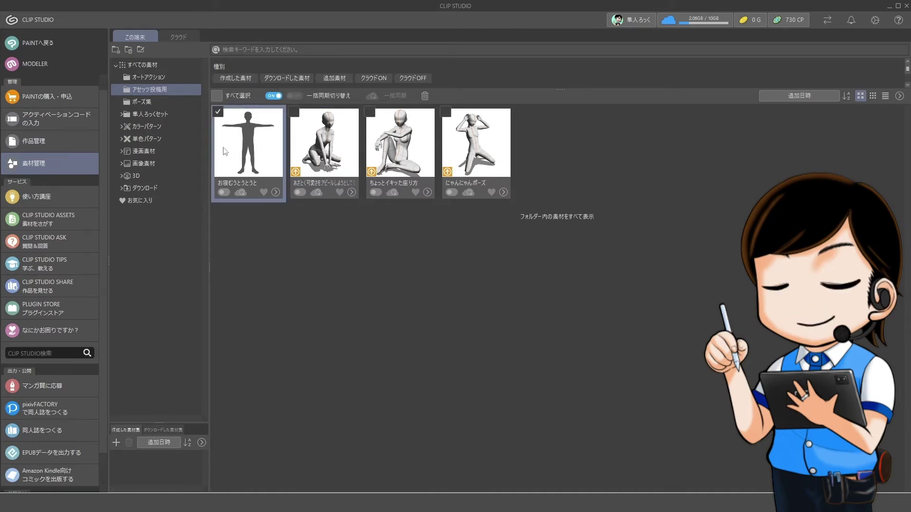
{"action": "left_click", "coordinate": [54, 147]}
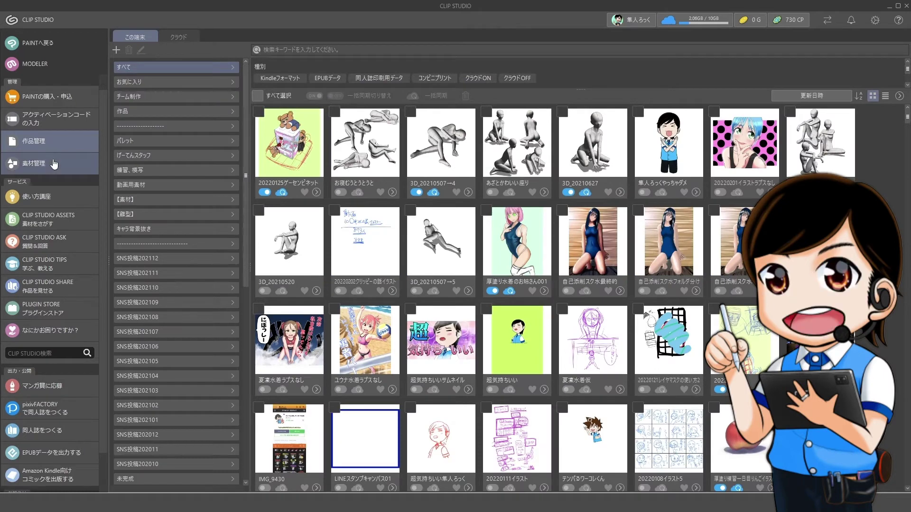
{"action": "left_click", "coordinate": [47, 163]}
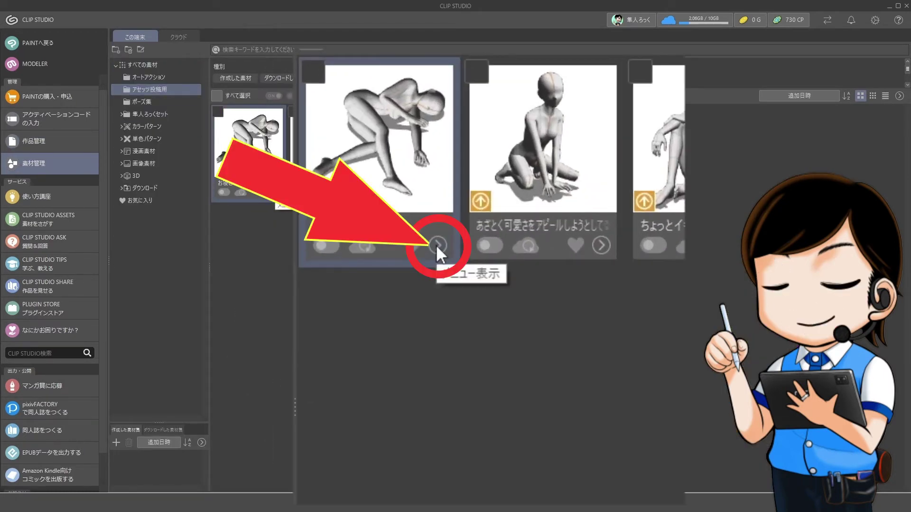
{"action": "left_click", "coordinate": [276, 192]}
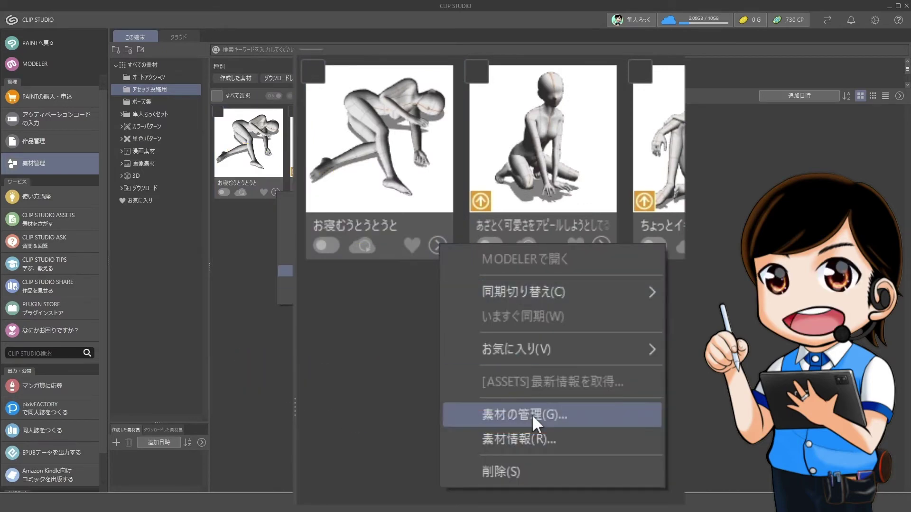
{"action": "left_click", "coordinate": [316, 271]}
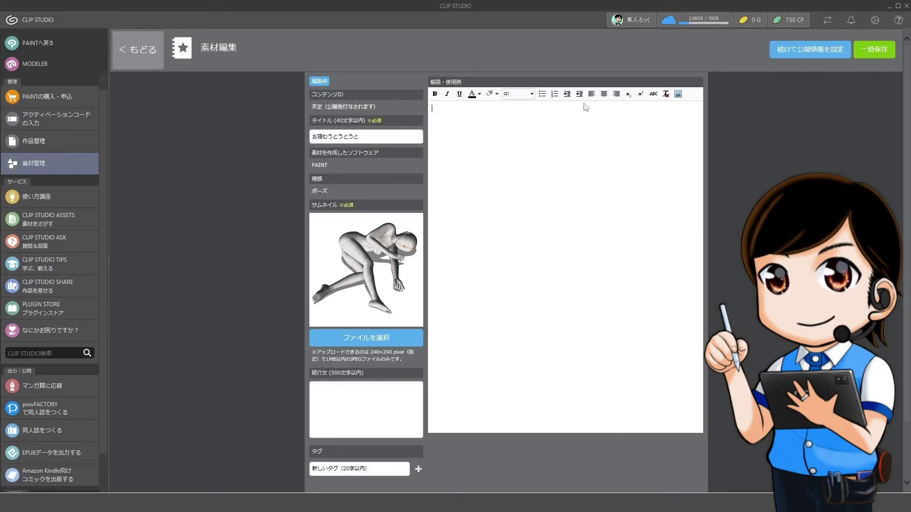
Write the material's description with a greeting and 今回はうとうと眠たくなったデッサン人形のポーズです, using the published あざとく可愛さをアピールしようとしてるポーズ page as a reference.
{"action": "key", "text": "shift+Tab"}
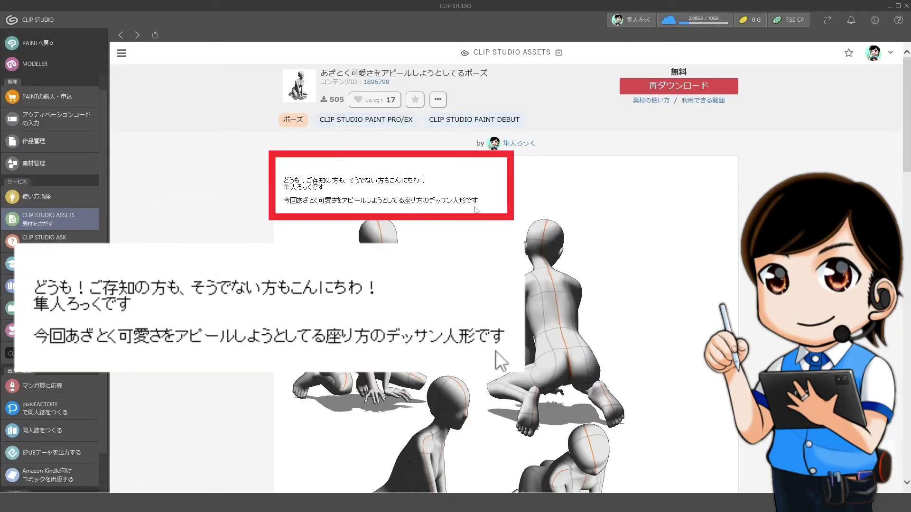
{"action": "scroll", "coordinate": [610, 238], "scroll_direction": "down", "scroll_amount": 5}
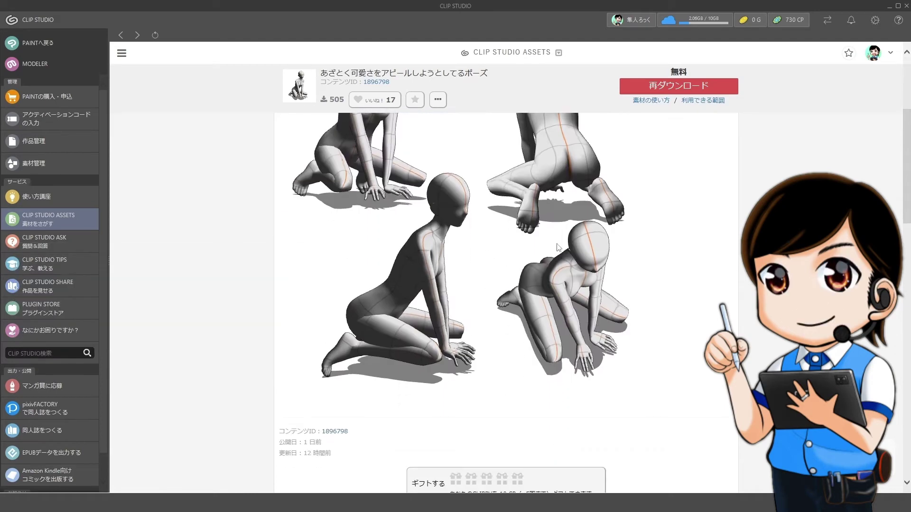
{"action": "scroll", "coordinate": [552, 392], "scroll_direction": "up", "scroll_amount": 3}
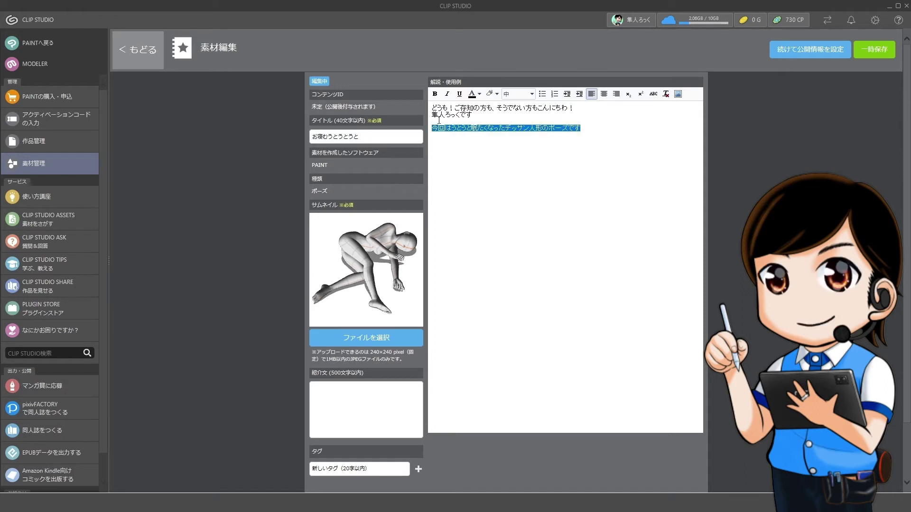
{"action": "left_click", "coordinate": [494, 124]}
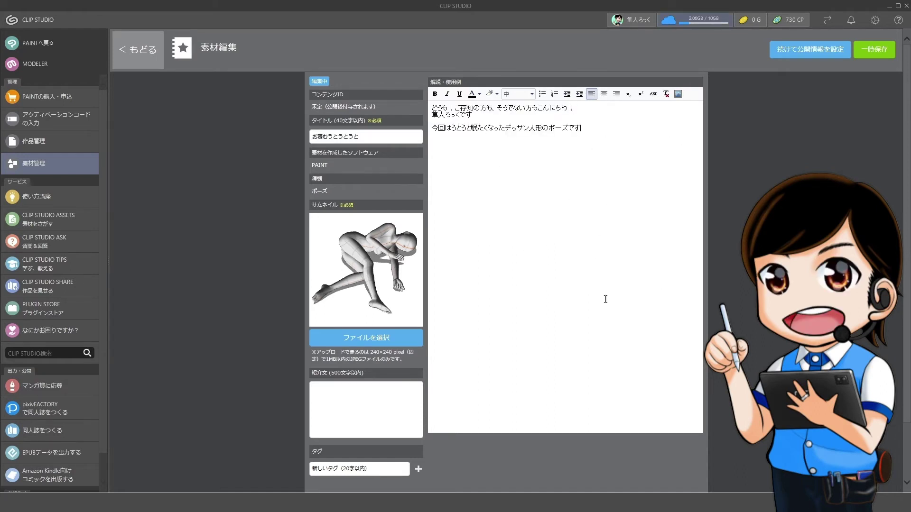
Switch to CLIP STUDIO PAINT, shrink the 3D figure by pulling its camera back, turn its view and place it in the canvas's upper-left corner.
{"action": "left_click", "coordinate": [37, 43]}
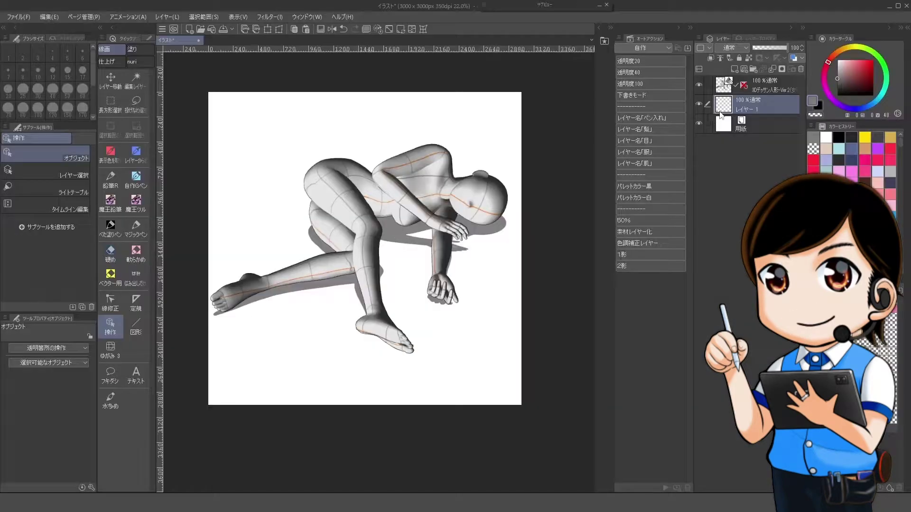
{"action": "left_click", "coordinate": [725, 87]}
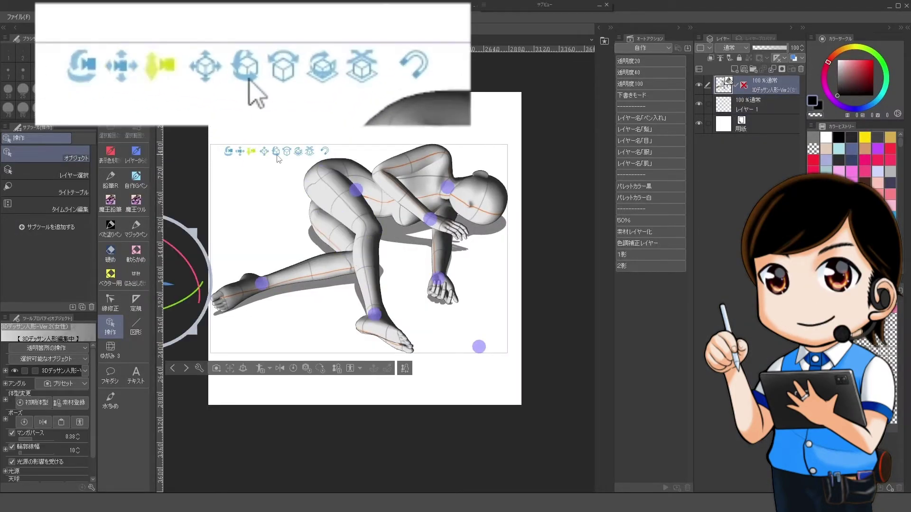
{"action": "left_click", "coordinate": [253, 152]}
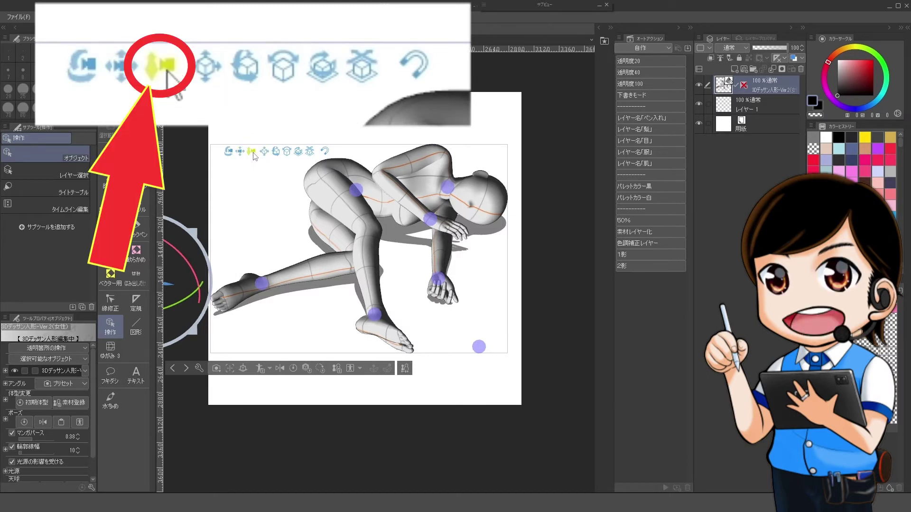
{"action": "mouse_move", "coordinate": [252, 153]}
{"action": "left_mouse_down"}
{"action": "mouse_move", "coordinate": [254, 175]}
{"action": "mouse_move", "coordinate": [261, 141]}
{"action": "mouse_move", "coordinate": [280, 181]}
{"action": "mouse_move", "coordinate": [297, 120]}
{"action": "left_mouse_up"}
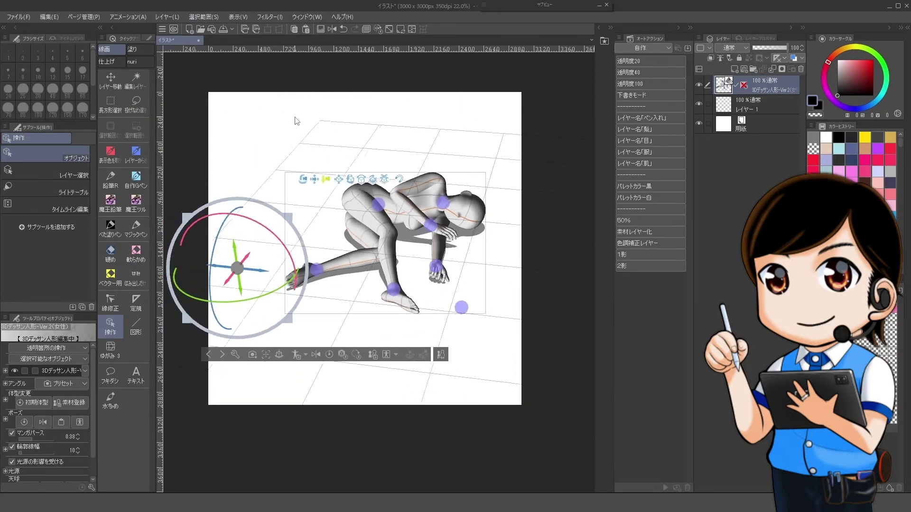
{"action": "left_click_drag", "start_coordinate": [317, 183], "coordinate": [284, 154]}
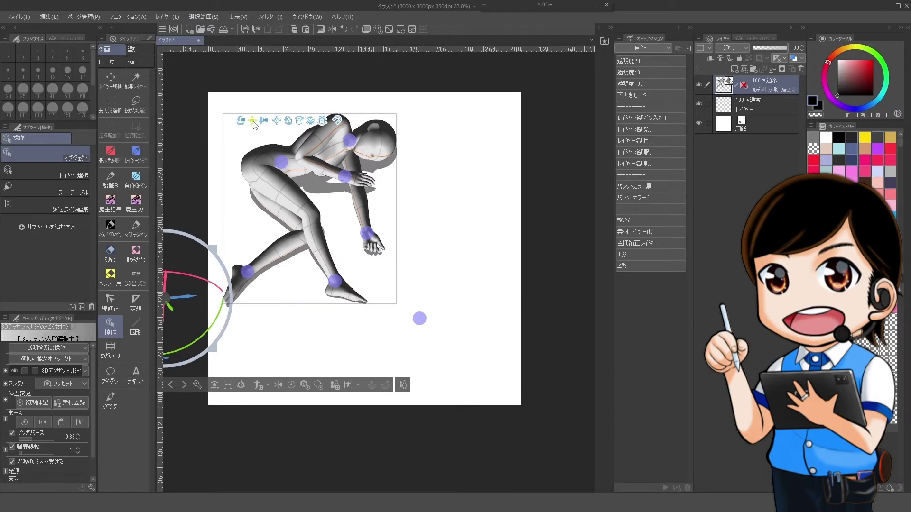
{"action": "mouse_move", "coordinate": [267, 123]}
{"action": "left_mouse_down"}
{"action": "mouse_move", "coordinate": [271, 98]}
{"action": "mouse_move", "coordinate": [270, 116]}
{"action": "mouse_move", "coordinate": [266, 110]}
{"action": "left_mouse_up"}
{"action": "left_click", "coordinate": [753, 105]}
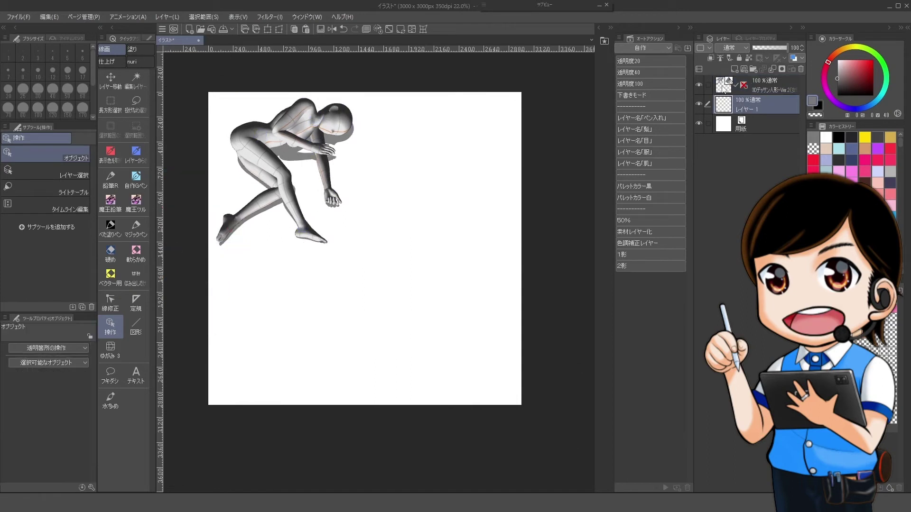
Make two copies of the 3D drawing figure layer directly below the original.
{"action": "left_click", "coordinate": [724, 88]}
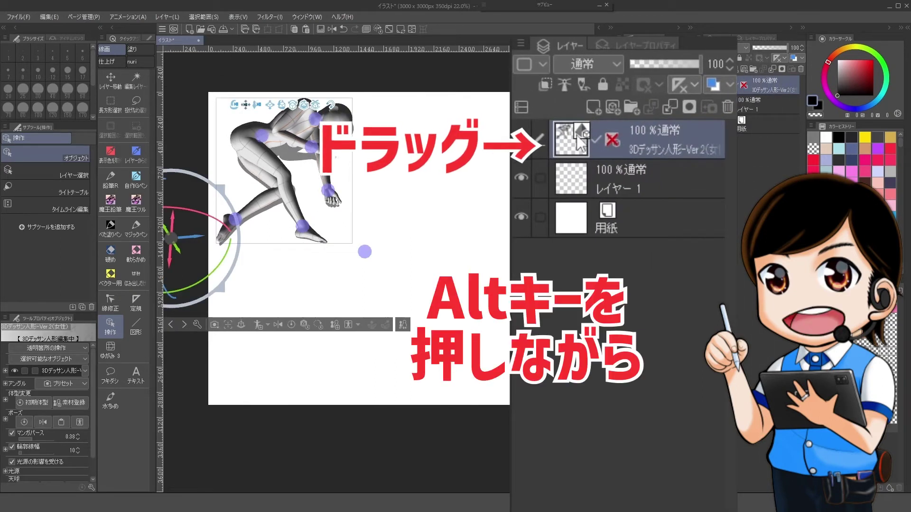
{"action": "left_click_drag", "start_coordinate": [571, 142], "coordinate": [577, 164]}
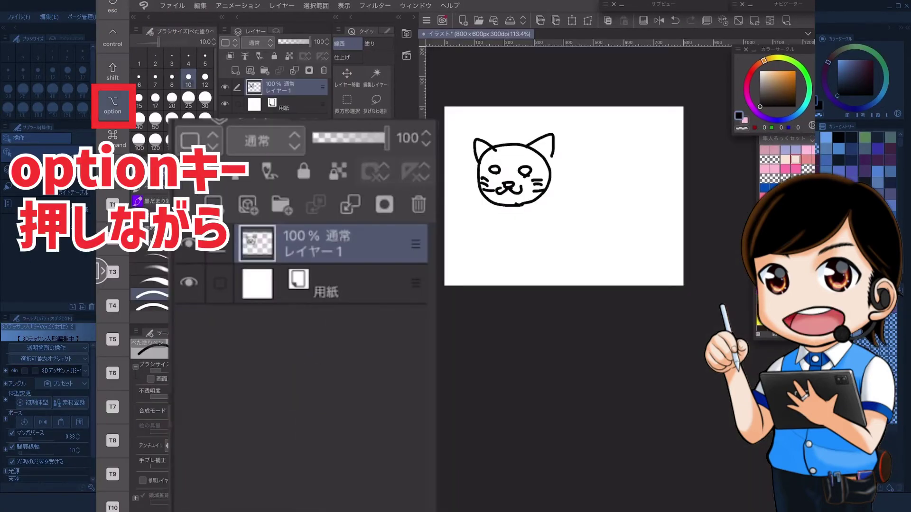
In the iPad version, duplicate the cat drawing's レイヤー1 and move the copy beside the original cat.
{"action": "left_click_drag", "start_coordinate": [321, 90], "coordinate": [321, 95]}
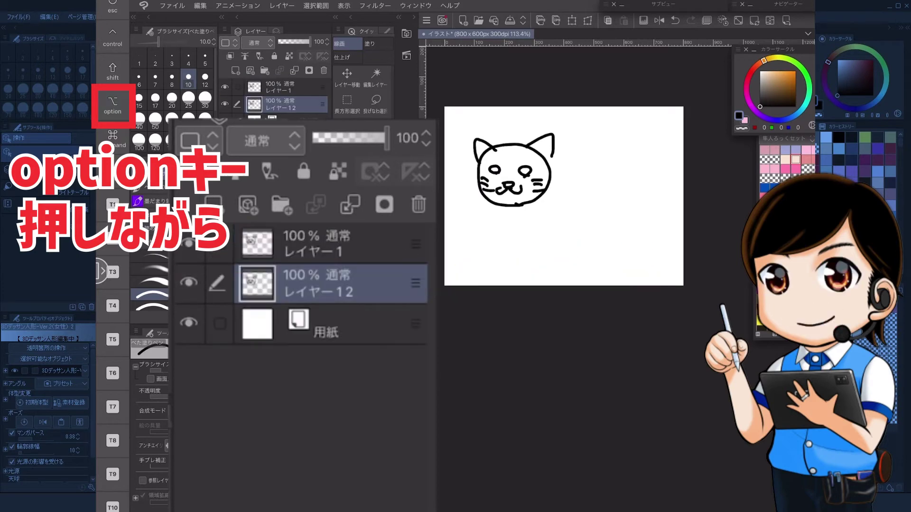
{"action": "left_click", "coordinate": [347, 76]}
{"action": "left_click_drag", "start_coordinate": [513, 171], "coordinate": [616, 177]}
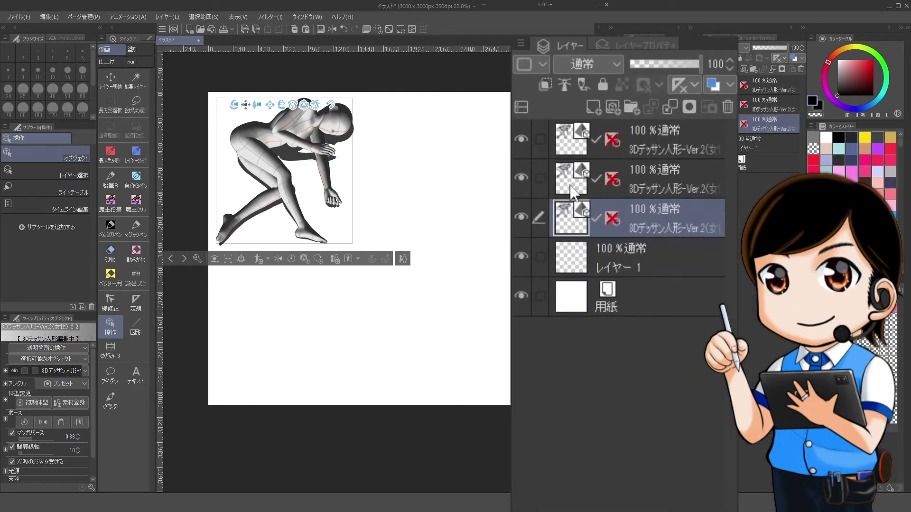
Move the middle 3D figure copy to the canvas's upper-right area and turn its camera to show the pose lying from another angle.
{"action": "left_click", "coordinate": [566, 186]}
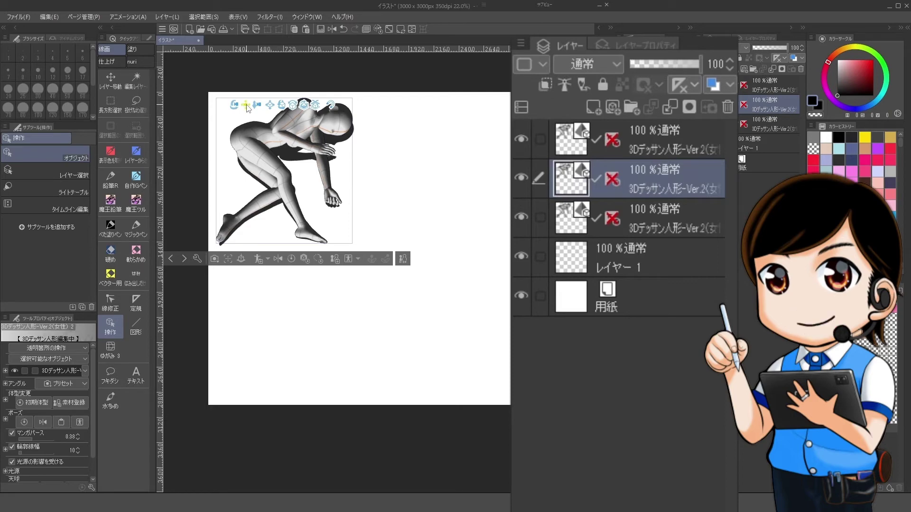
{"action": "left_click_drag", "start_coordinate": [246, 108], "coordinate": [385, 113]}
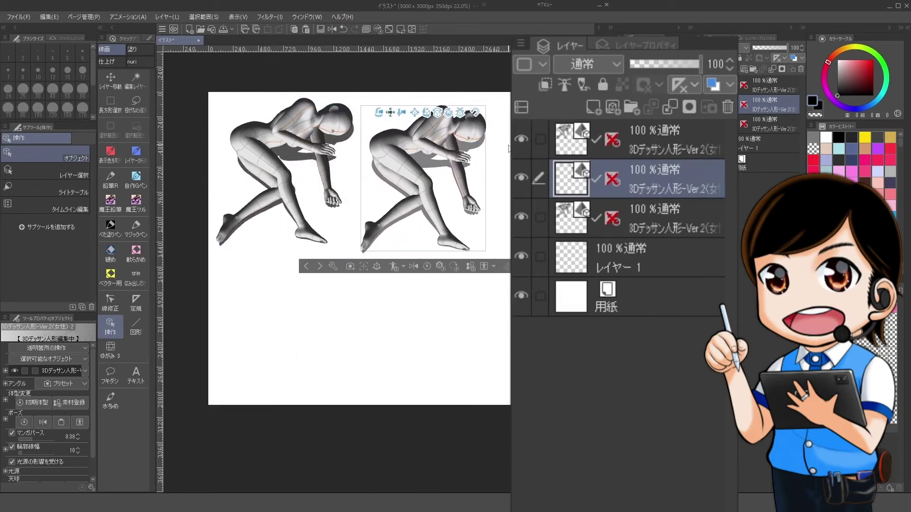
{"action": "left_click_drag", "start_coordinate": [509, 149], "coordinate": [433, 68]}
Move the lowest 3D figure copy to the canvas's lower-left area and rotate its camera to show the pose from the head side.
{"action": "left_click", "coordinate": [630, 224]}
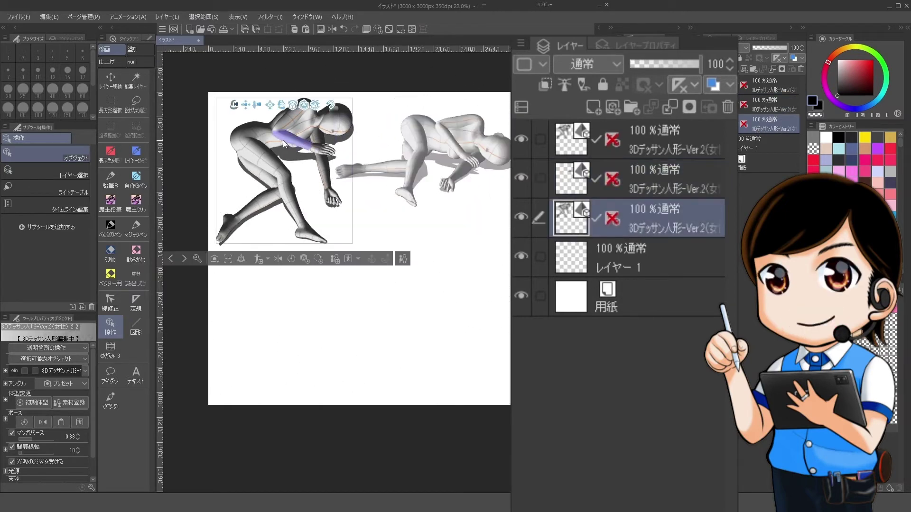
{"action": "left_click_drag", "start_coordinate": [283, 140], "coordinate": [323, 276]}
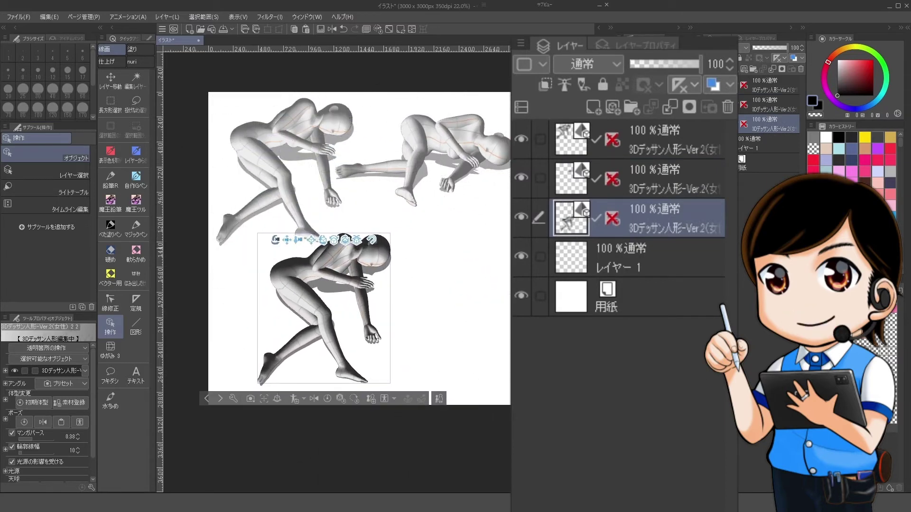
{"action": "left_click_drag", "start_coordinate": [474, 294], "coordinate": [374, 272]}
{"action": "left_click_drag", "start_coordinate": [302, 174], "coordinate": [244, 302]}
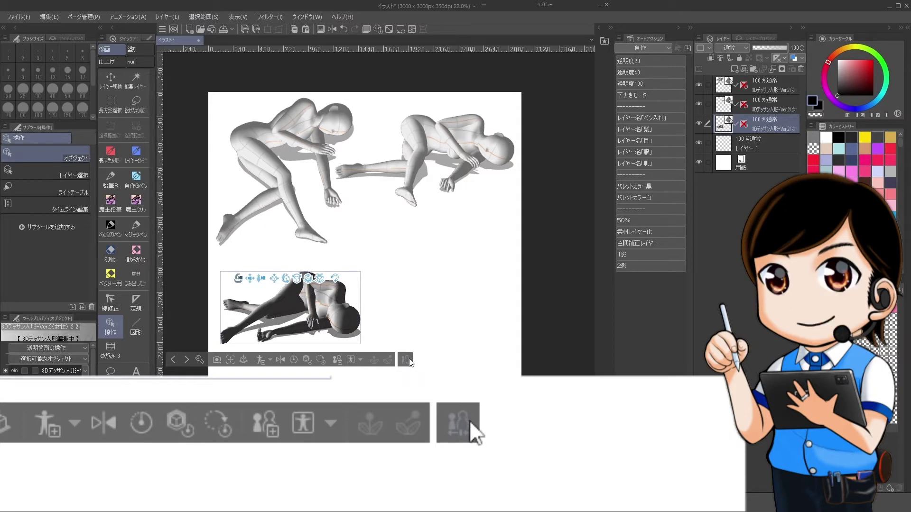
Change the lower-left figure's light source direction so the light falls on it from the front.
{"action": "left_click", "coordinate": [408, 363]}
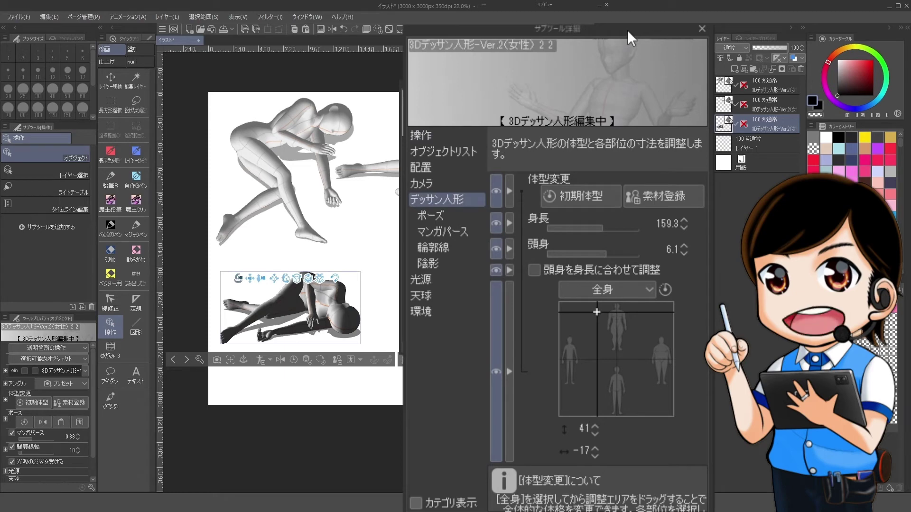
{"action": "left_click", "coordinate": [427, 281]}
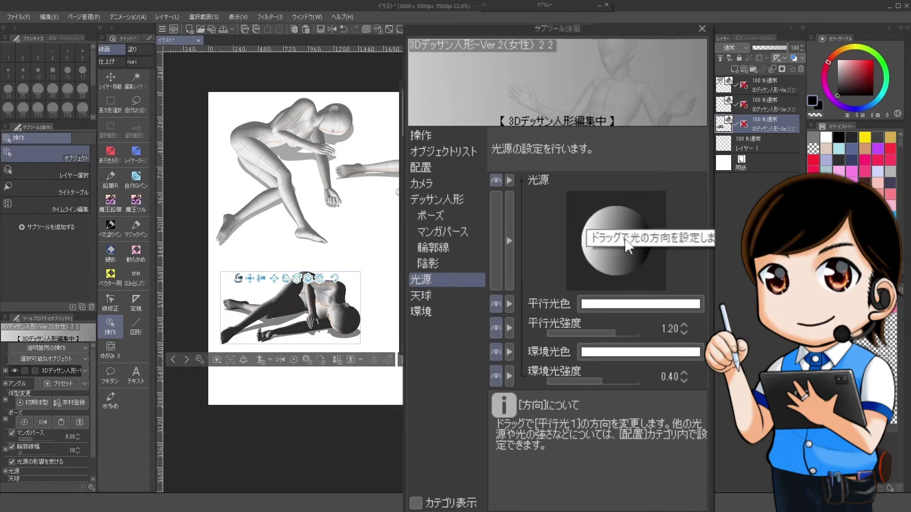
{"action": "mouse_move", "coordinate": [627, 242]}
{"action": "left_mouse_down"}
{"action": "mouse_move", "coordinate": [635, 228]}
{"action": "mouse_move", "coordinate": [607, 243]}
{"action": "mouse_move", "coordinate": [666, 248]}
{"action": "mouse_move", "coordinate": [611, 233]}
{"action": "mouse_move", "coordinate": [615, 265]}
{"action": "mouse_move", "coordinate": [623, 241]}
{"action": "mouse_move", "coordinate": [631, 250]}
{"action": "left_mouse_up"}
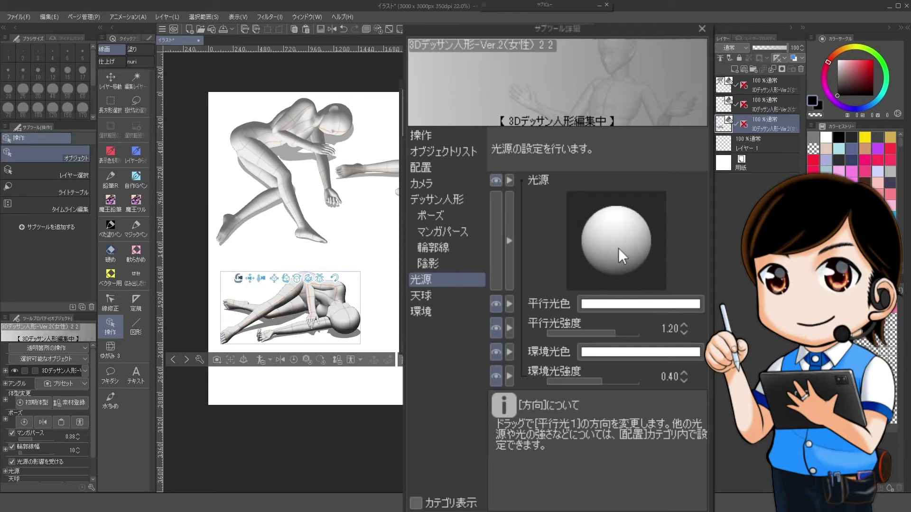
{"action": "left_click", "coordinate": [702, 29]}
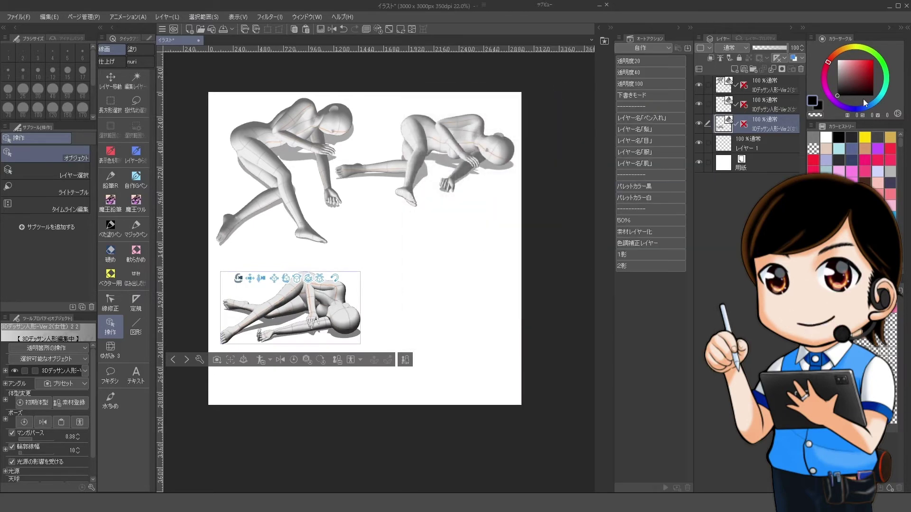
Duplicate the lower-left figure's layer, move the copy to the canvas's right half and rotate its camera to a back view.
{"action": "left_click", "coordinate": [725, 127]}
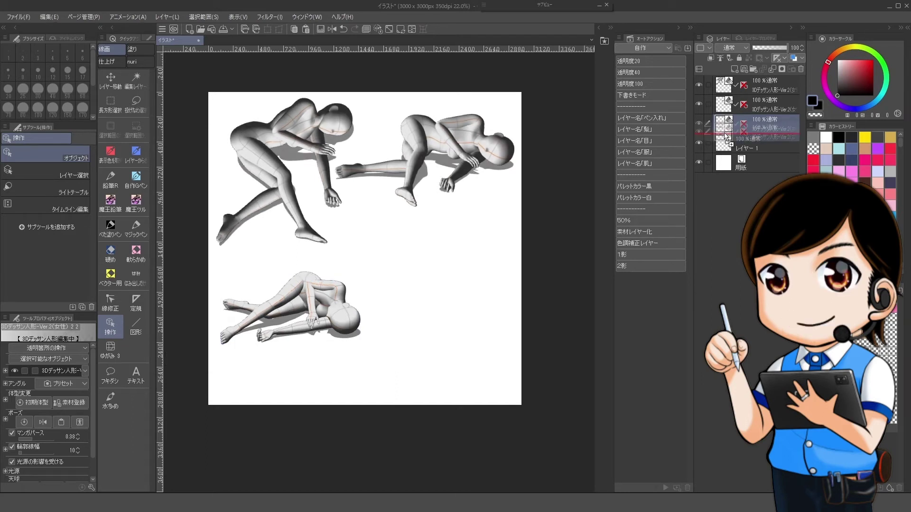
{"action": "left_click_drag", "start_coordinate": [725, 136], "coordinate": [750, 141]}
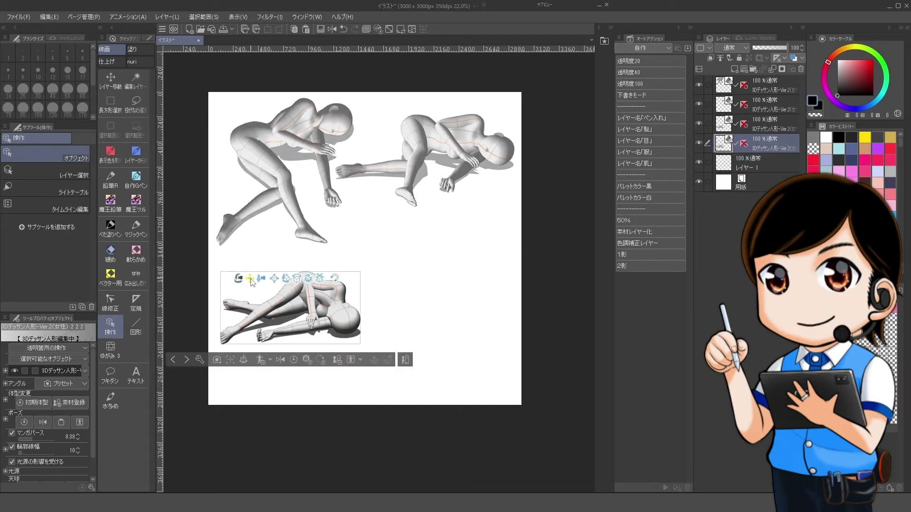
{"action": "left_click_drag", "start_coordinate": [251, 283], "coordinate": [414, 242]}
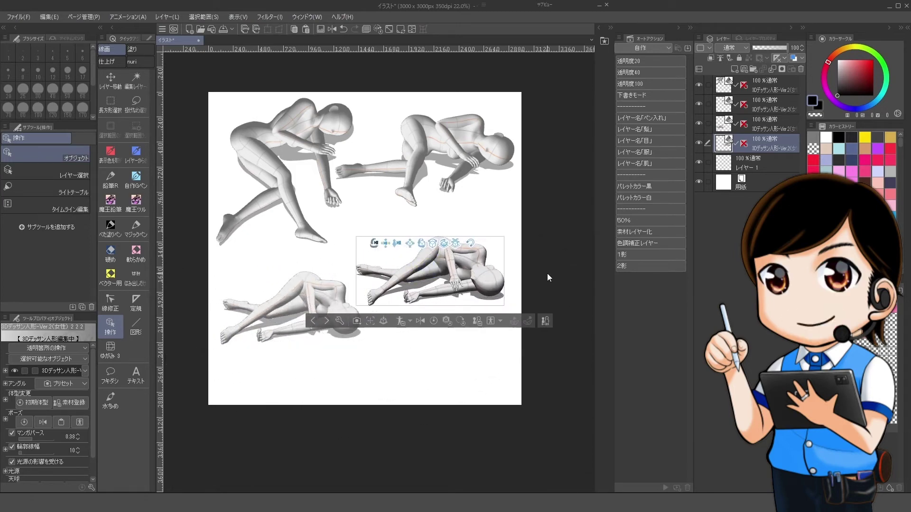
{"action": "left_click_drag", "start_coordinate": [548, 273], "coordinate": [465, 250]}
{"action": "left_click_drag", "start_coordinate": [461, 287], "coordinate": [405, 236]}
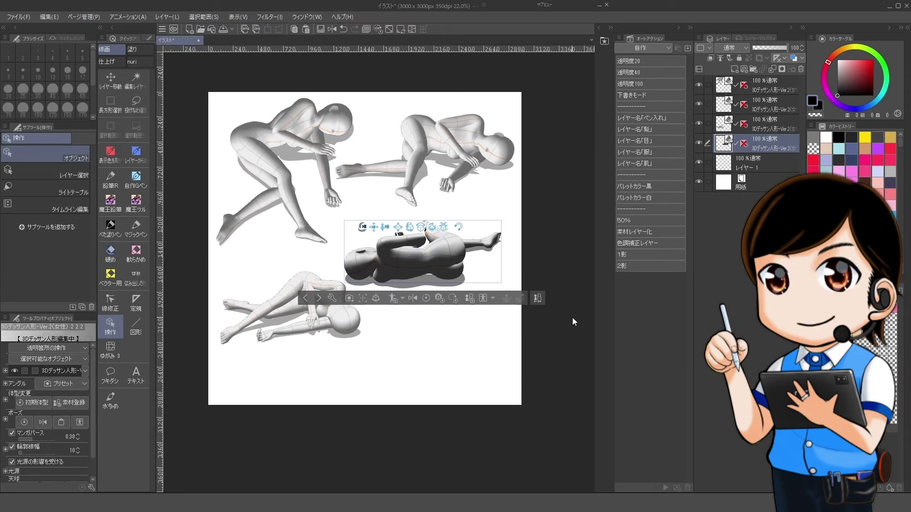
Brighten the back-view figure by turning its light source toward the visible side.
{"action": "left_click", "coordinate": [536, 298]}
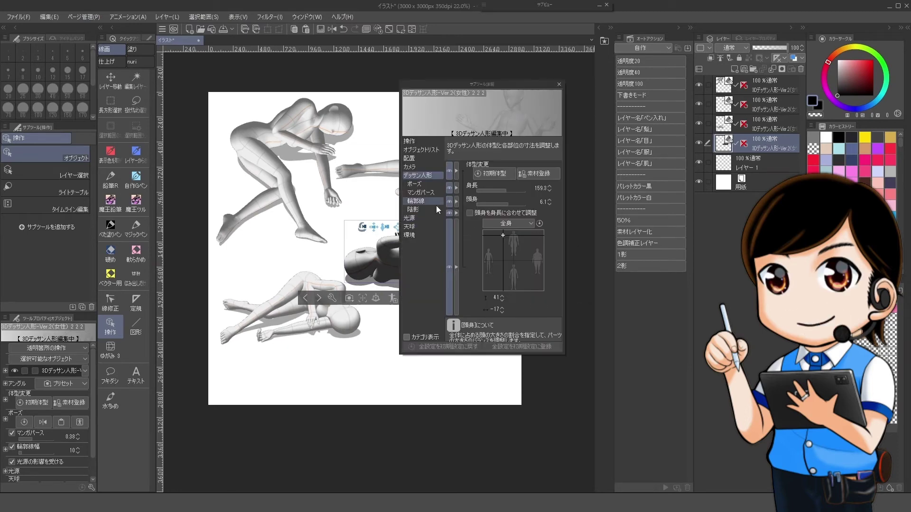
{"action": "left_click", "coordinate": [415, 218]}
{"action": "left_click", "coordinate": [559, 83]}
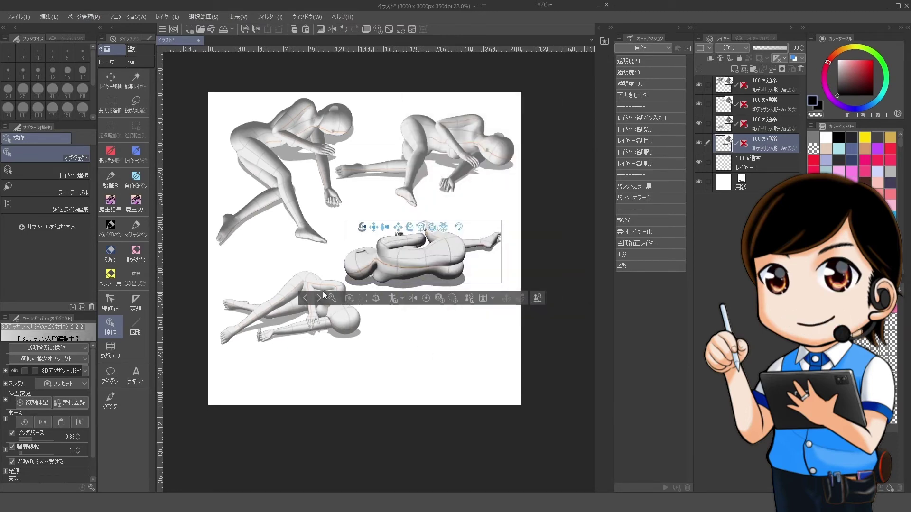
Shift the lower-left, back-view and upper-right figures downward to space the four poses over the canvas, and deselect them.
{"action": "left_click", "coordinate": [270, 301]}
{"action": "left_click_drag", "start_coordinate": [250, 278], "coordinate": [247, 315]}
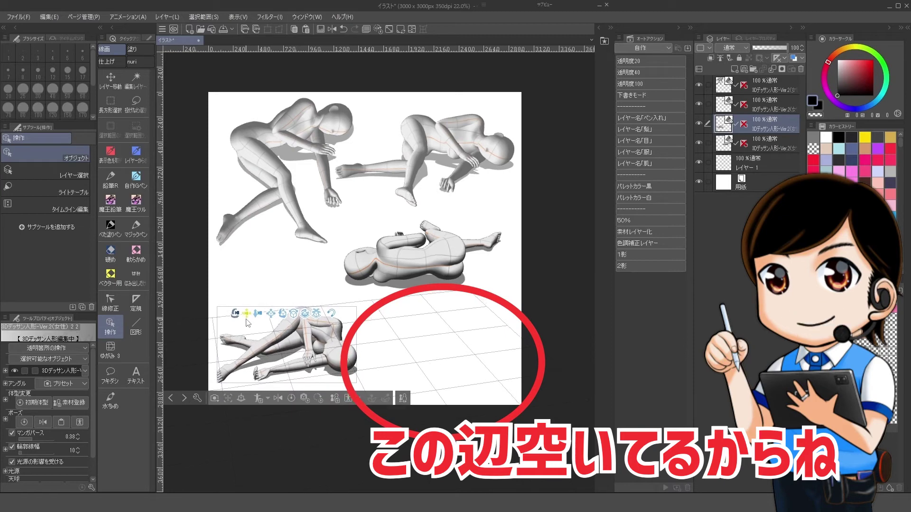
{"action": "left_click", "coordinate": [422, 266]}
{"action": "left_click_drag", "start_coordinate": [426, 146], "coordinate": [413, 190]}
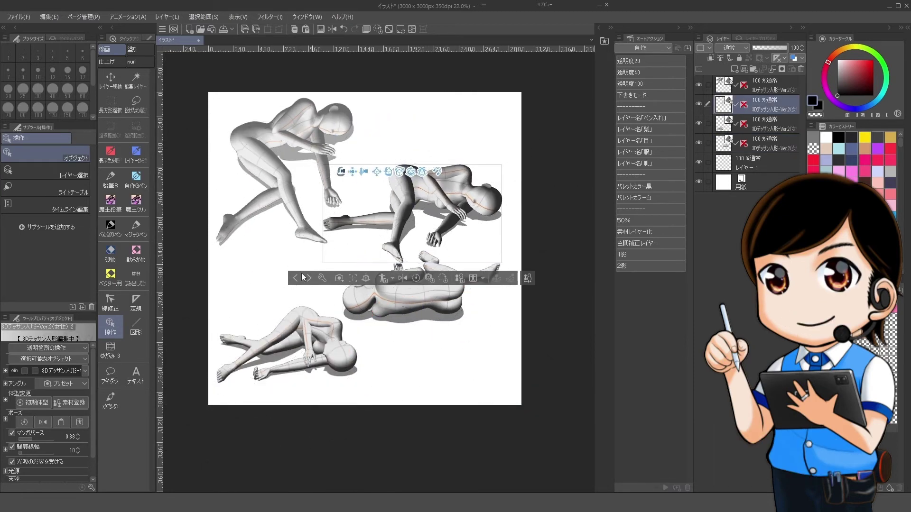
{"action": "left_click", "coordinate": [534, 246]}
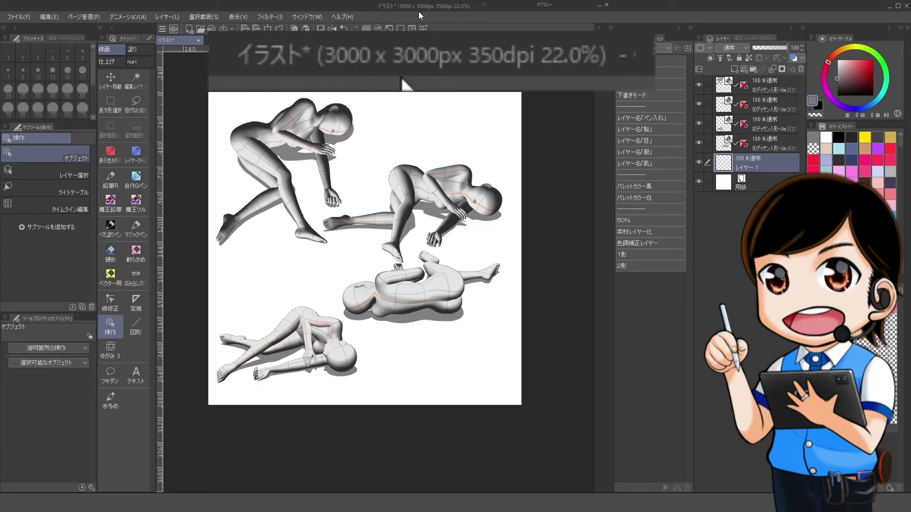
Change the image resolution settings to make the illustration 800 px wide and 800 px high.
{"action": "left_click", "coordinate": [49, 17]}
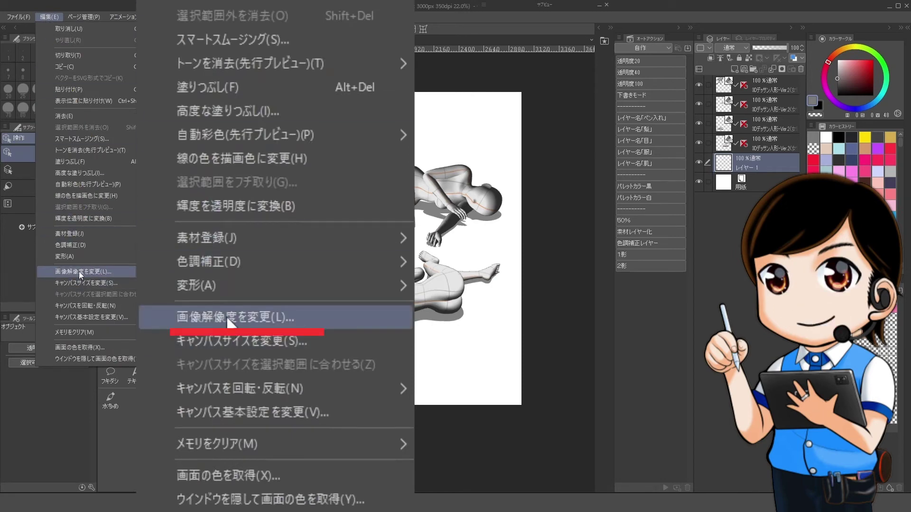
{"action": "left_click", "coordinate": [79, 272]}
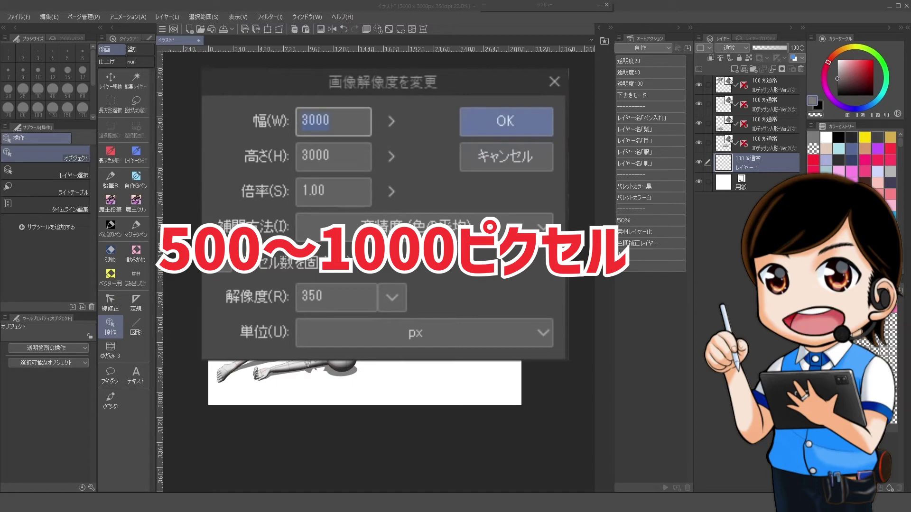
{"action": "type", "text": "8"}
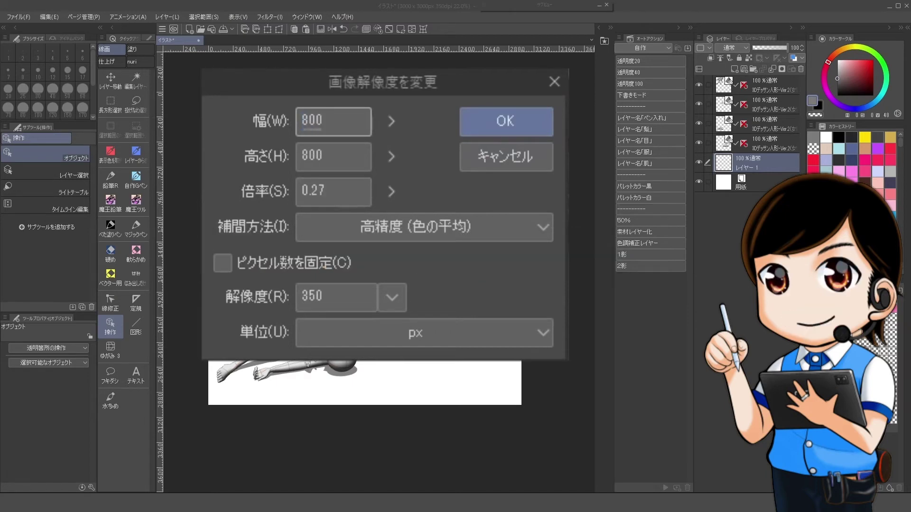
{"action": "key", "text": "Return"}
{"action": "scroll", "coordinate": [428, 251], "scroll_direction": "up", "scroll_amount": 2}
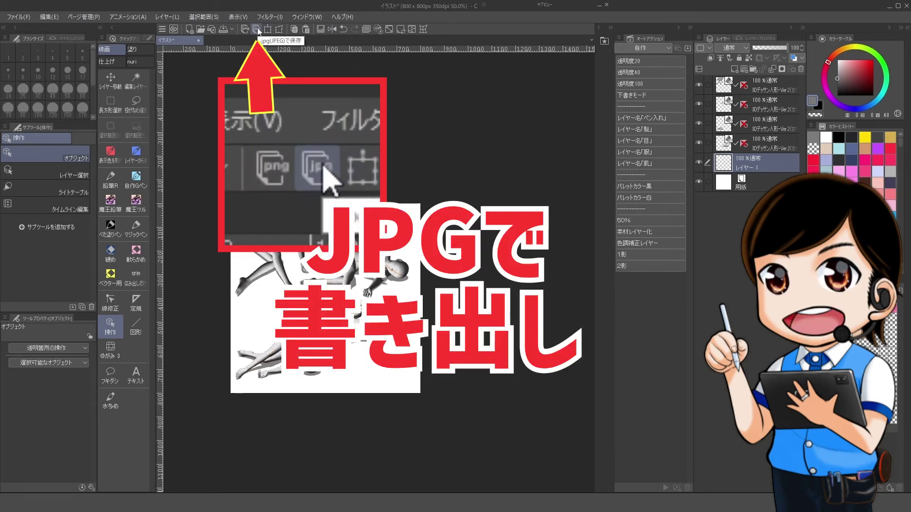
Export the illustration as a JPEG named お寝むうとうとうと800.jpg in the アセッツに公開する用 folder.
{"action": "left_click", "coordinate": [257, 30]}
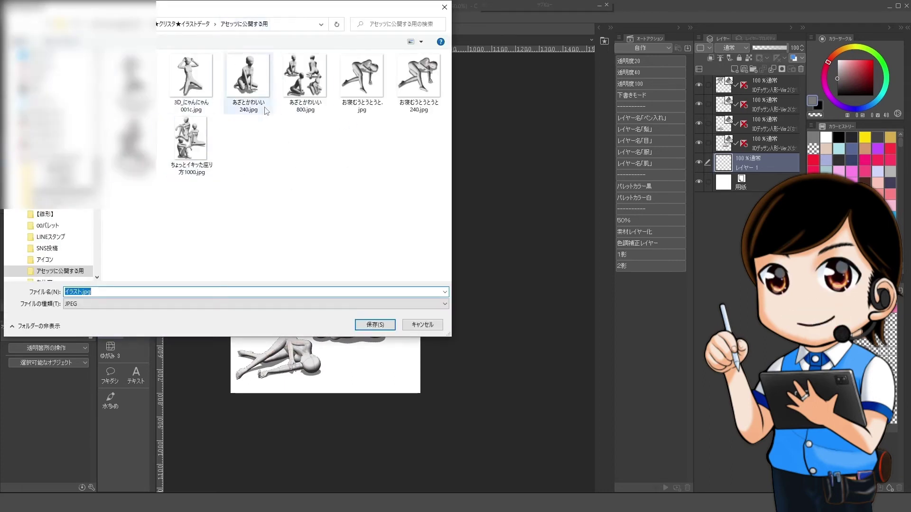
{"action": "left_click", "coordinate": [413, 83]}
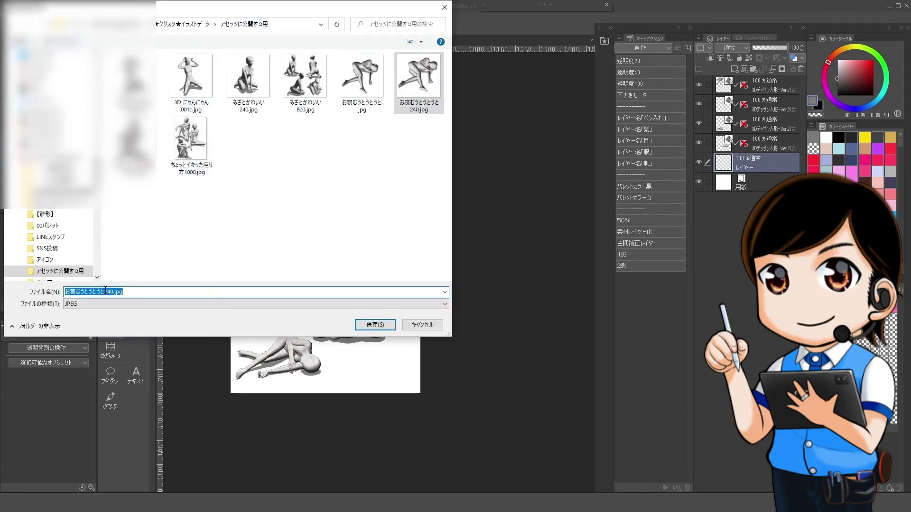
{"action": "left_click", "coordinate": [105, 291]}
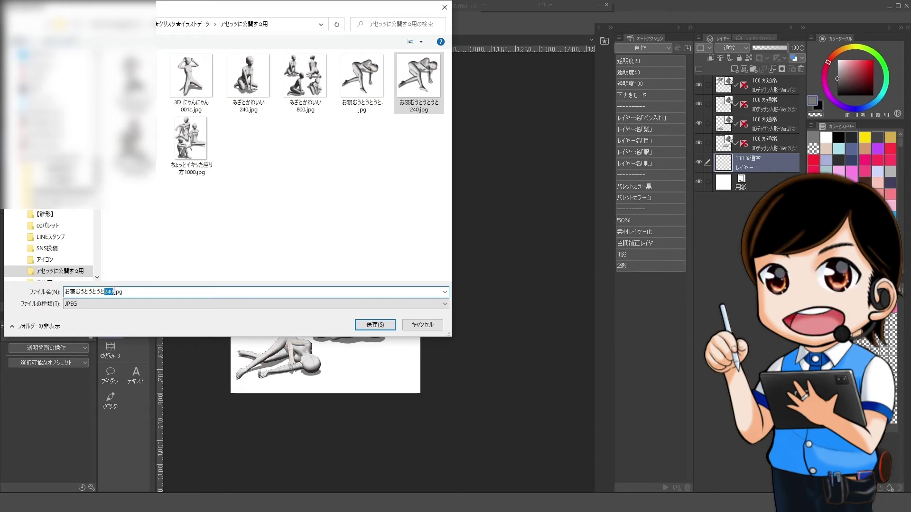
{"action": "left_click", "coordinate": [373, 325]}
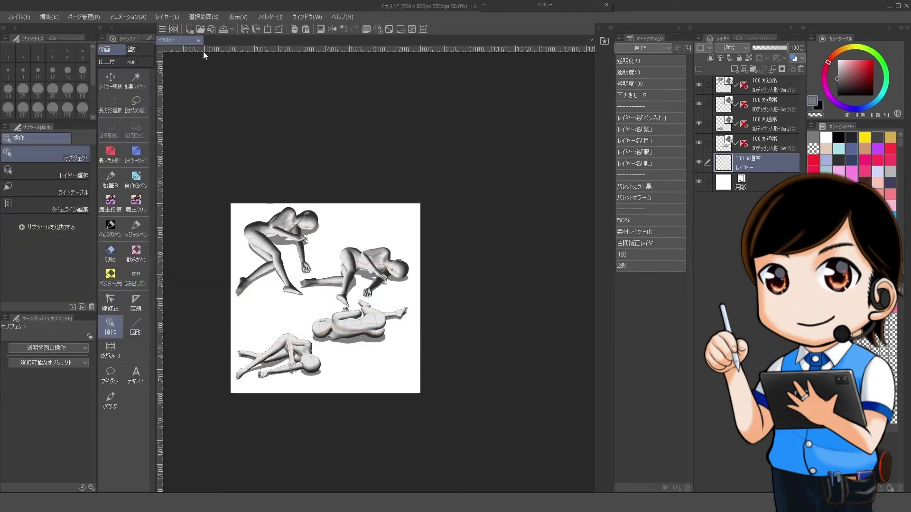
Switch to CLIP STUDIO and insert お寝むうとうとうと800.jpg below the text in the material's description.
{"action": "left_click", "coordinate": [174, 28]}
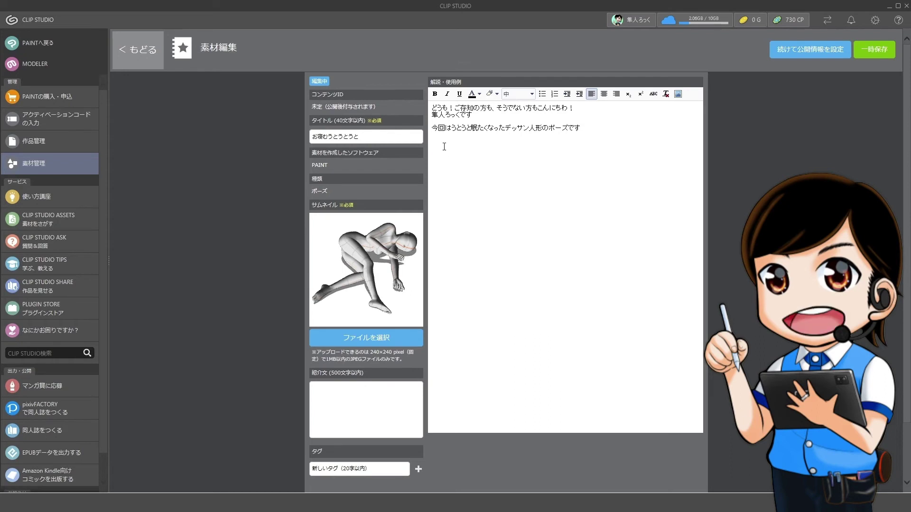
{"action": "left_click", "coordinate": [678, 94]}
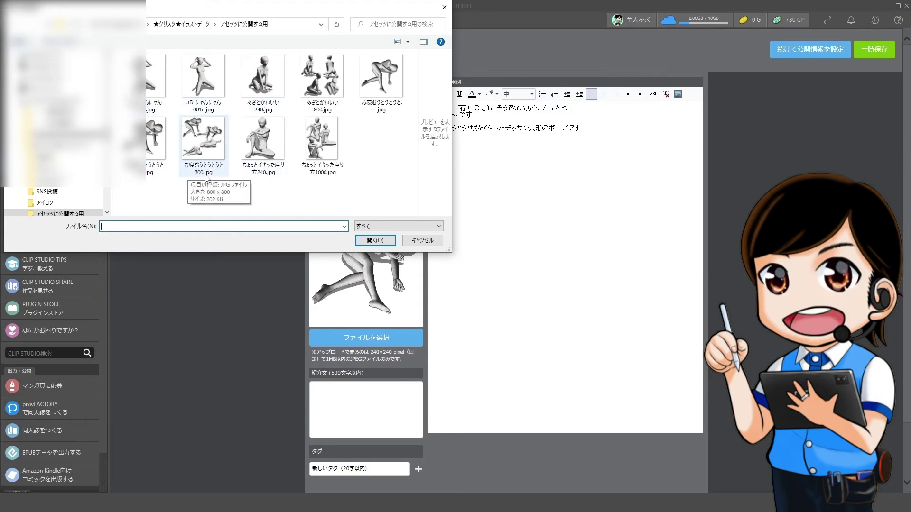
{"action": "double_click", "coordinate": [202, 154]}
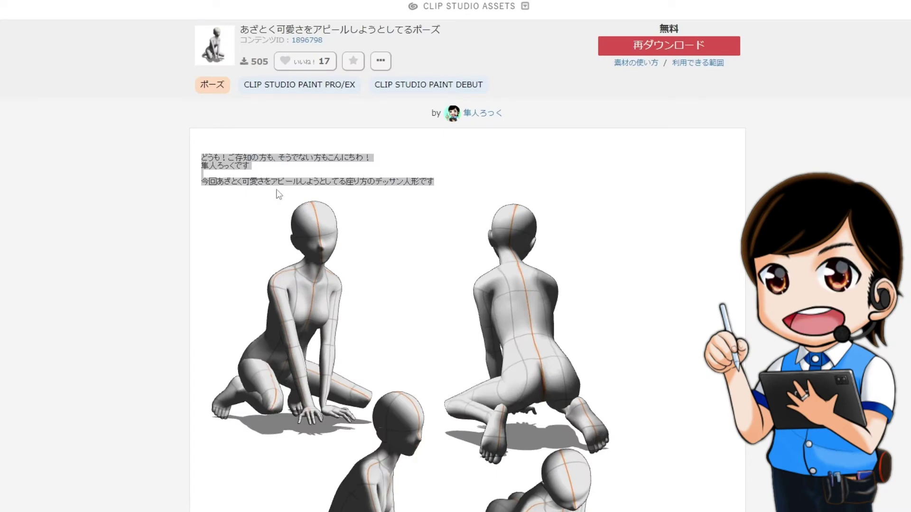
Examine the description text on the published ASSETS page of あざとく可愛さをアピールしようとしてるポーズ as an example.
{"action": "left_click", "coordinate": [209, 159]}
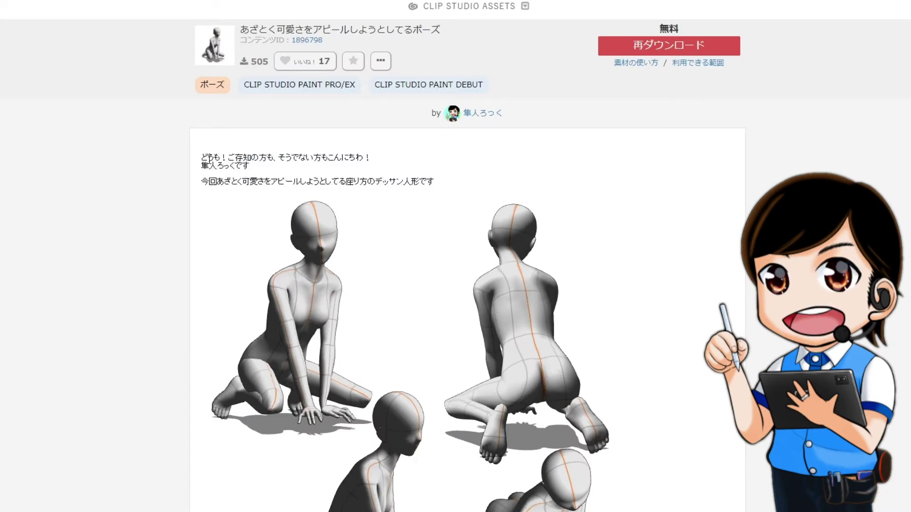
{"action": "left_click_drag", "start_coordinate": [204, 154], "coordinate": [452, 186]}
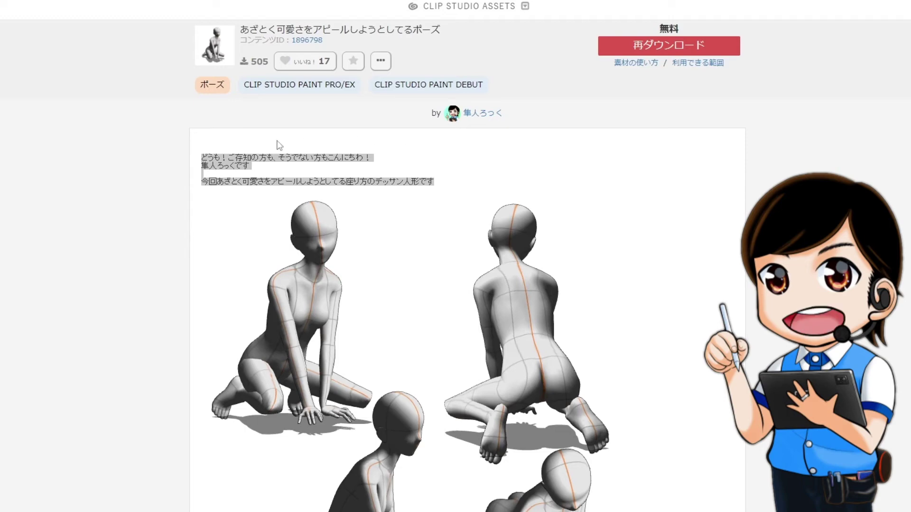
{"action": "left_click", "coordinate": [478, 17]}
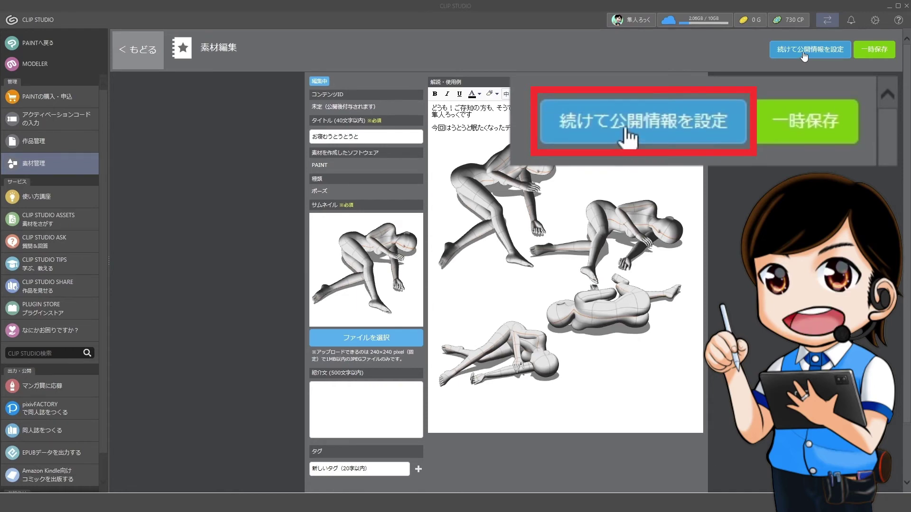
Continue from editing the material to its publication settings.
{"action": "left_click", "coordinate": [803, 53]}
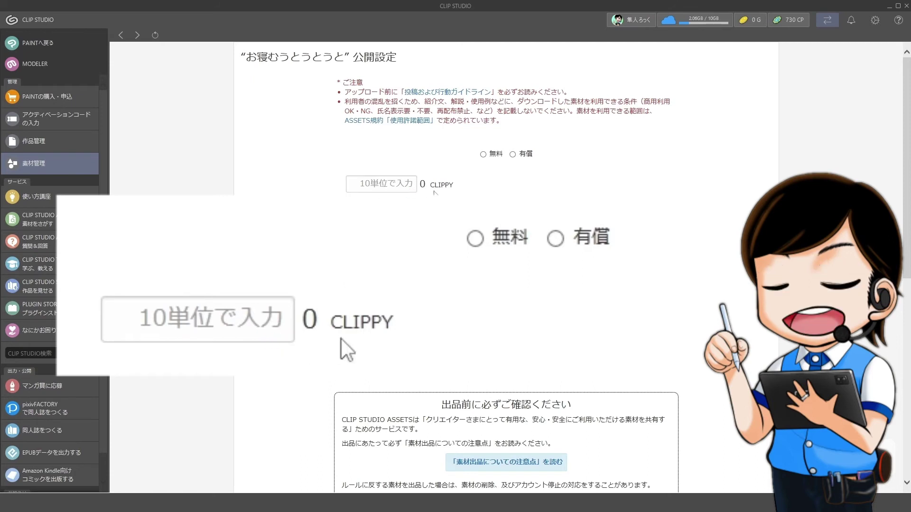
{"action": "left_click", "coordinate": [513, 155]}
{"action": "left_click", "coordinate": [382, 182]}
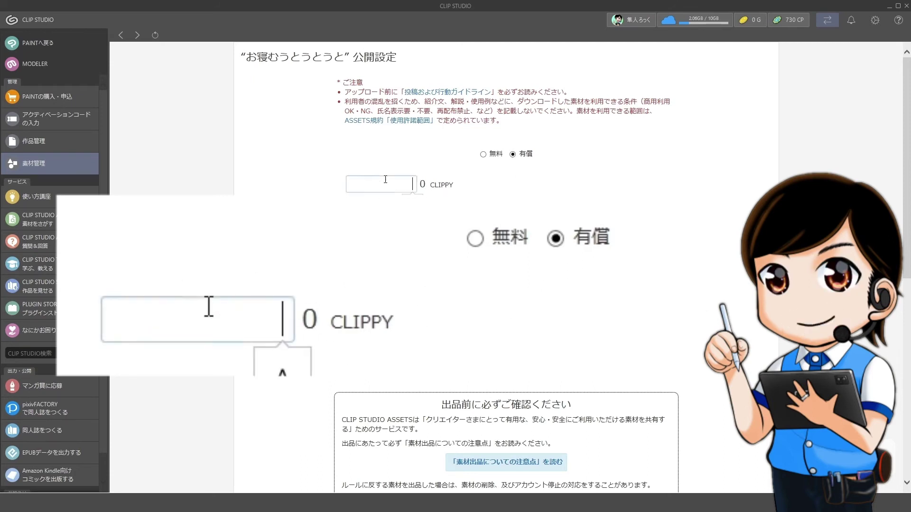
{"action": "type", "text": "100"}
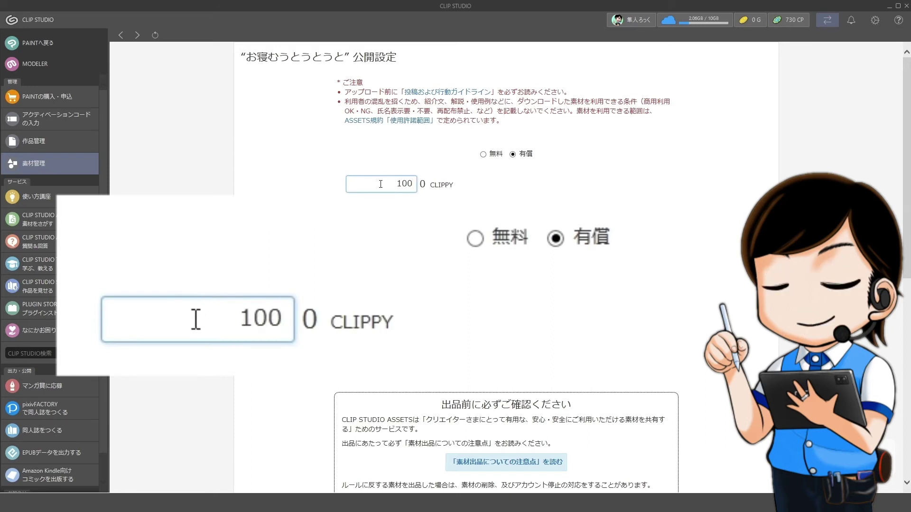
{"action": "key", "text": "BackSpace"}
{"action": "key", "text": "BackSpace"}
{"action": "key", "text": "BackSpace"}
Offer the material for free (無料) and review the target software and content rating options.
{"action": "left_click", "coordinate": [483, 155]}
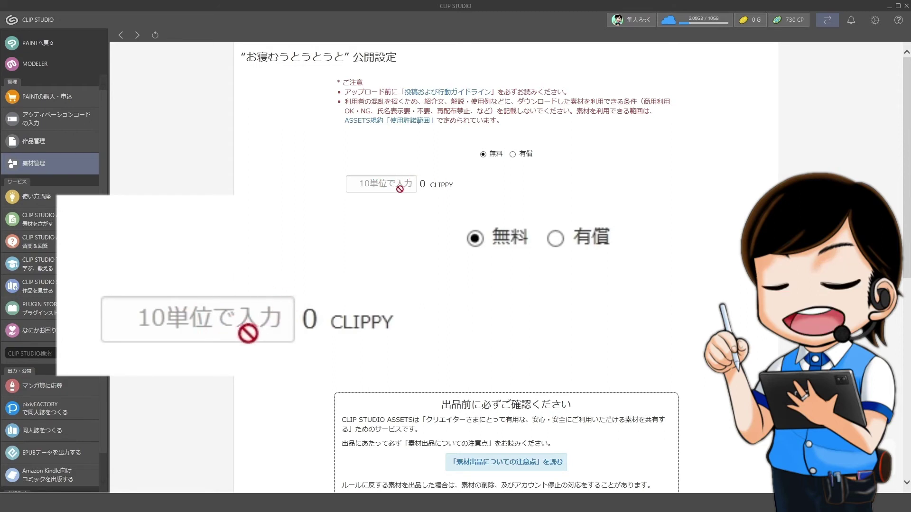
{"action": "scroll", "coordinate": [567, 372], "scroll_direction": "down", "scroll_amount": 3}
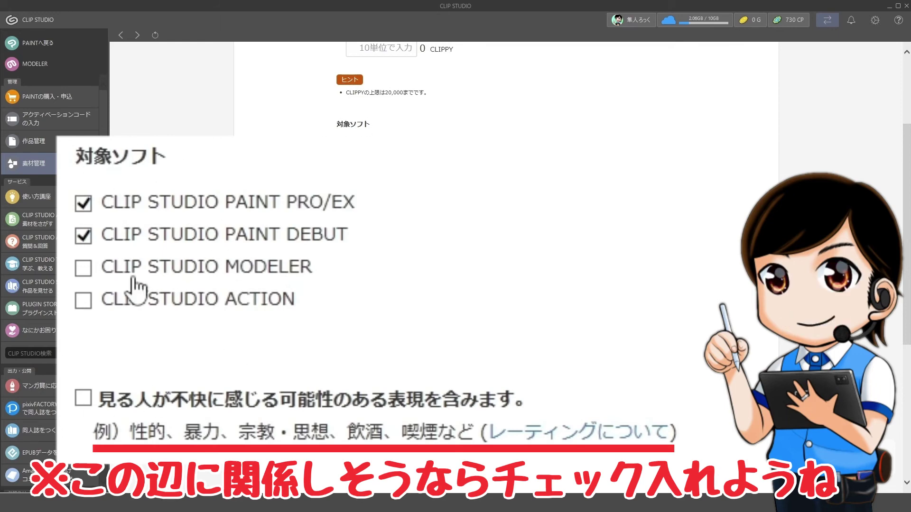
{"action": "scroll", "coordinate": [361, 190], "scroll_direction": "down", "scroll_amount": 2}
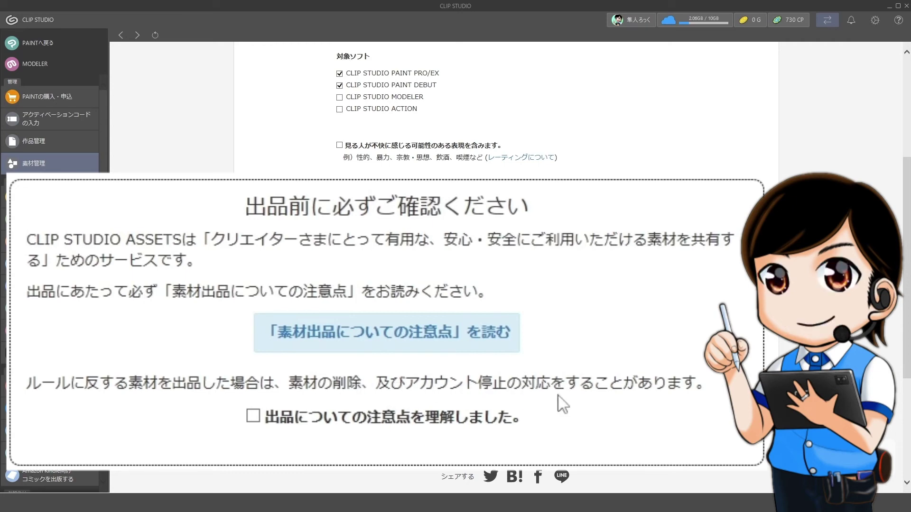
Acknowledge that the listing precautions are understood and start the provisional upload of the material.
{"action": "left_click_drag", "start_coordinate": [27, 384], "coordinate": [697, 382]}
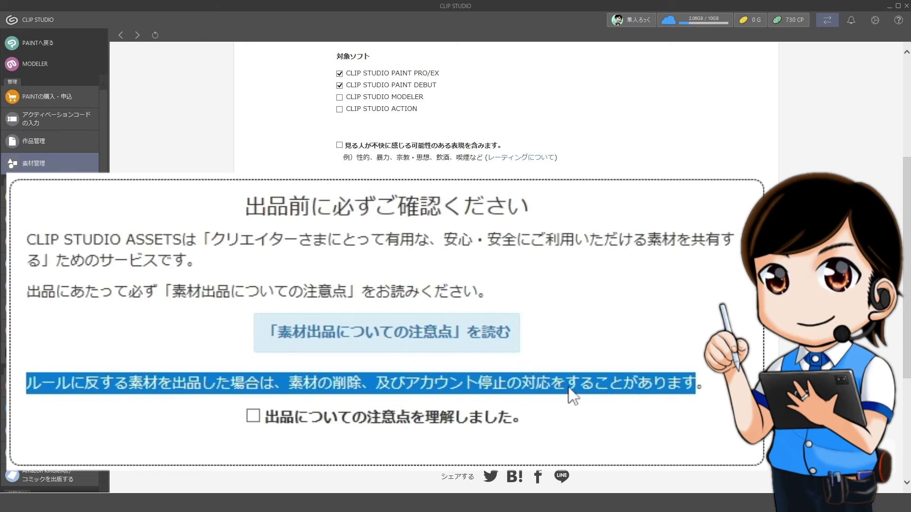
{"action": "left_click", "coordinate": [291, 421]}
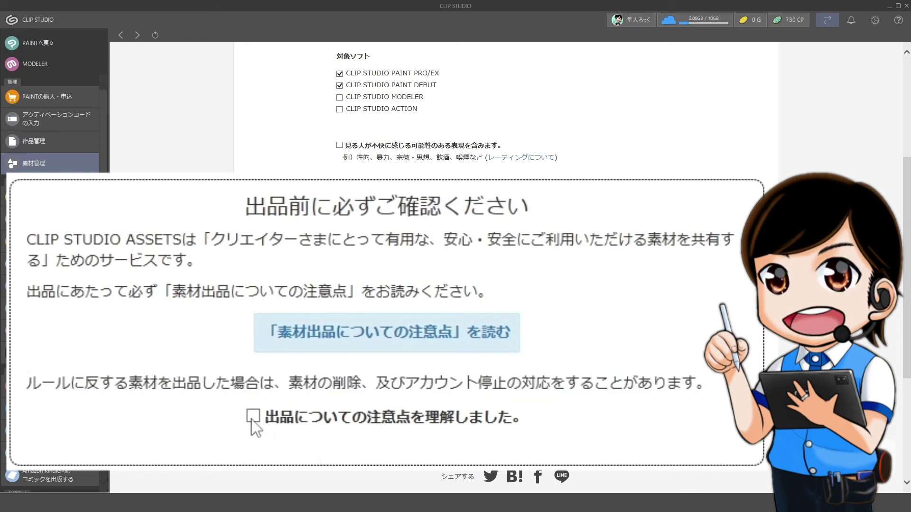
{"action": "left_click", "coordinate": [445, 298]}
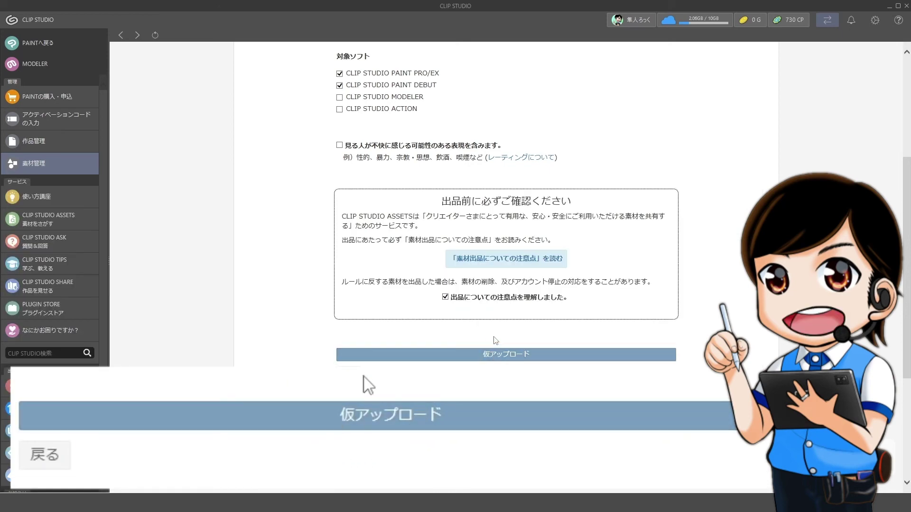
{"action": "left_click", "coordinate": [509, 355]}
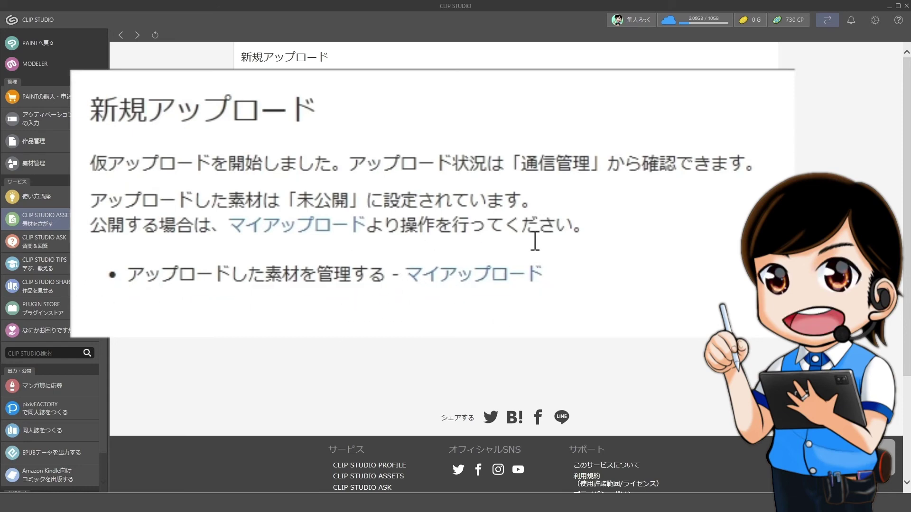
Go to the uploaded materials list (マイアップロード) and open the preview/publish page for お寝むうとうとうと.
{"action": "left_click", "coordinate": [475, 284]}
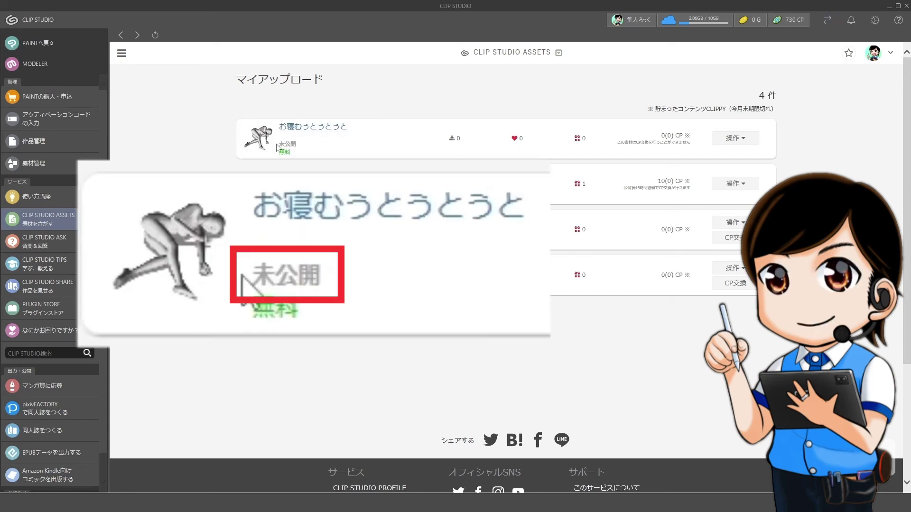
{"action": "left_click_drag", "start_coordinate": [279, 144], "coordinate": [298, 143]}
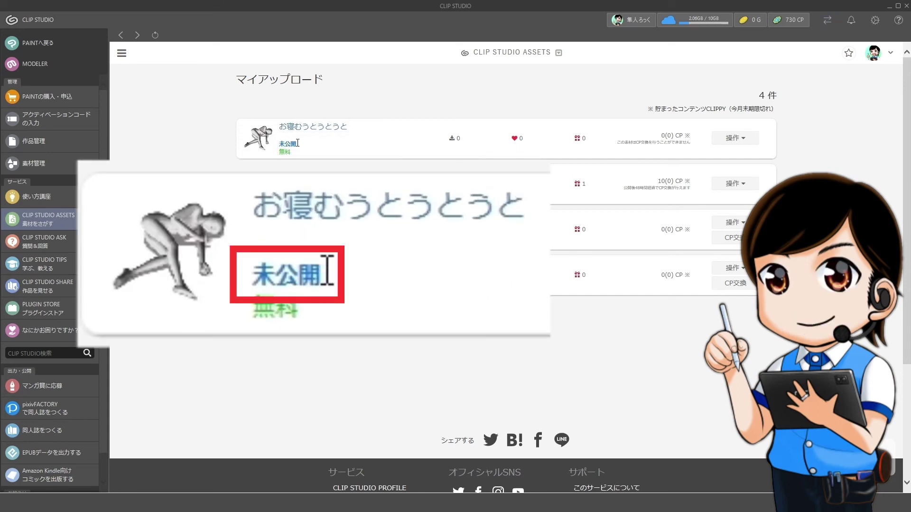
{"action": "left_click", "coordinate": [402, 302]}
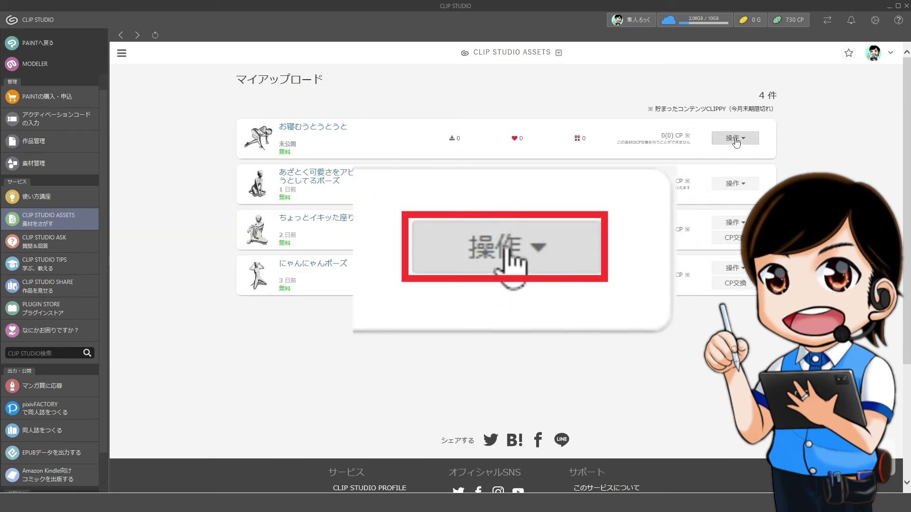
{"action": "left_click", "coordinate": [736, 142]}
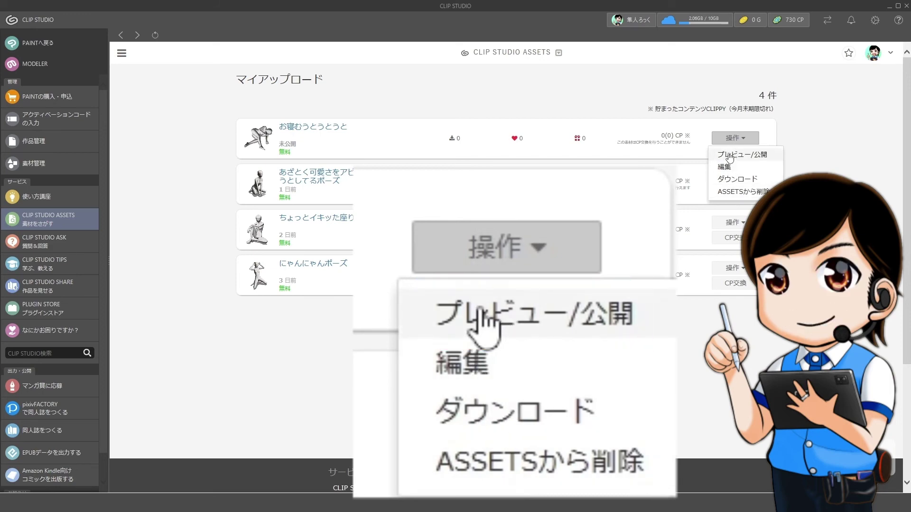
{"action": "left_click", "coordinate": [730, 157]}
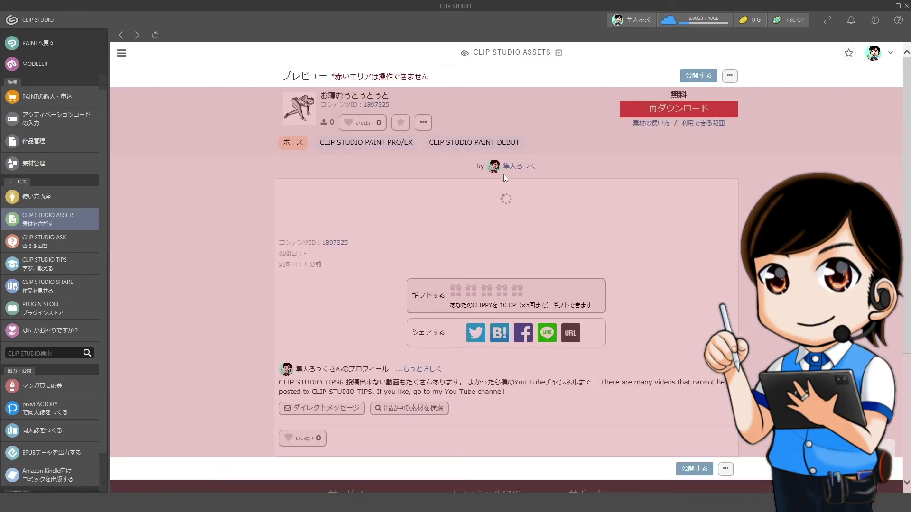
Review the preview of お寝むうとうとうと with its description and sample image, and publish the material.
{"action": "scroll", "coordinate": [563, 210], "scroll_direction": "down", "scroll_amount": 10}
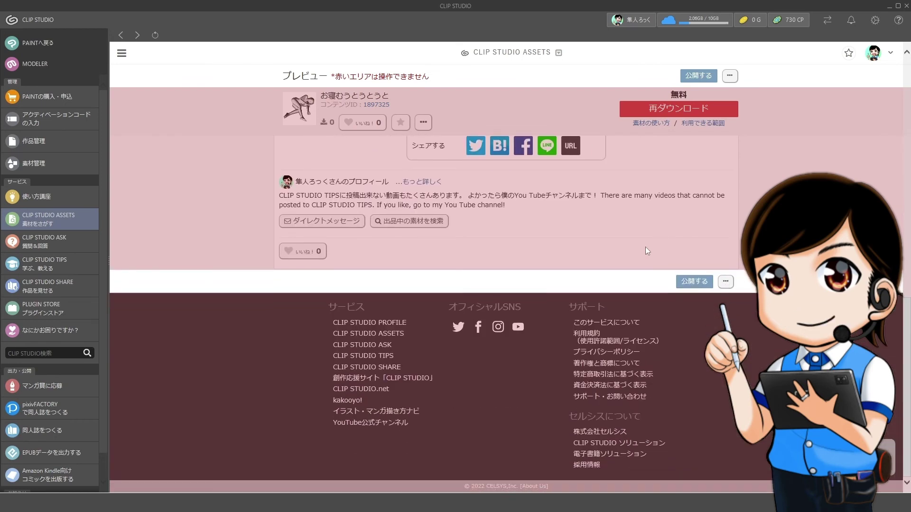
{"action": "scroll", "coordinate": [599, 231], "scroll_direction": "up", "scroll_amount": 10}
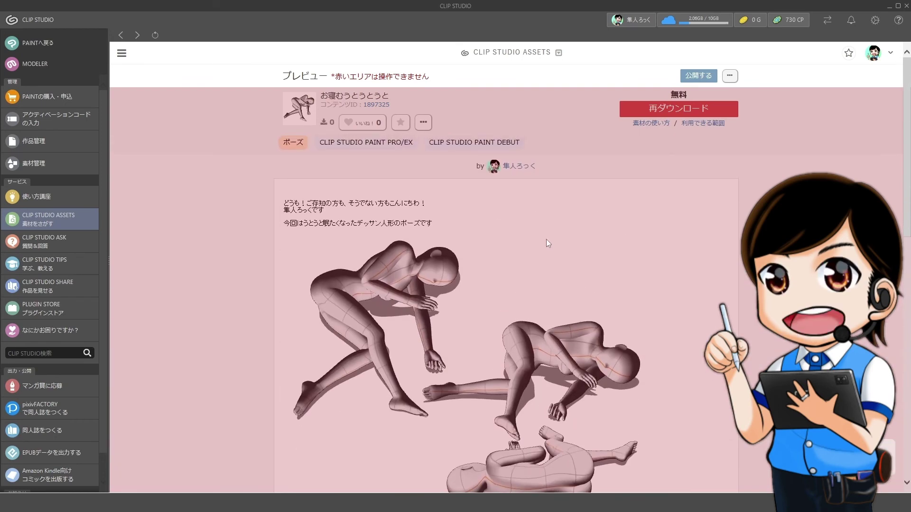
{"action": "scroll", "coordinate": [554, 203], "scroll_direction": "down", "scroll_amount": 8}
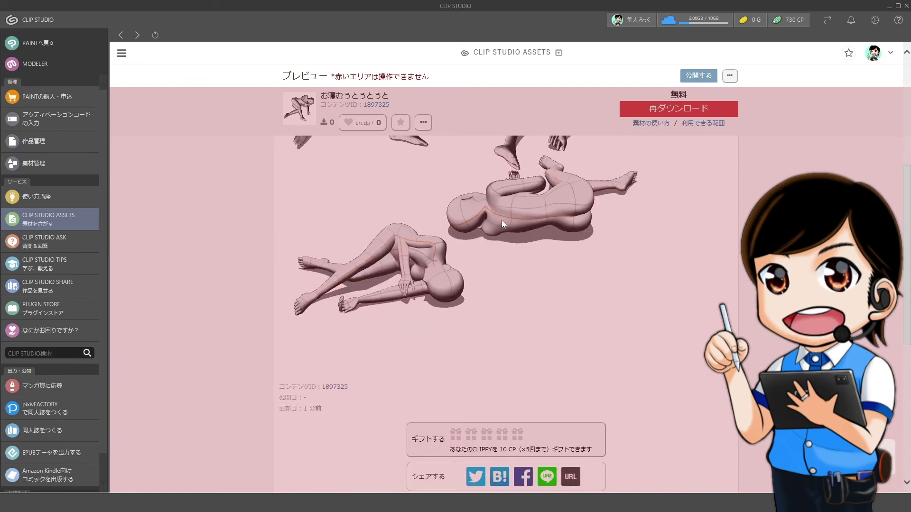
{"action": "scroll", "coordinate": [474, 244], "scroll_direction": "down", "scroll_amount": 4}
{"action": "scroll", "coordinate": [463, 273], "scroll_direction": "up", "scroll_amount": 12}
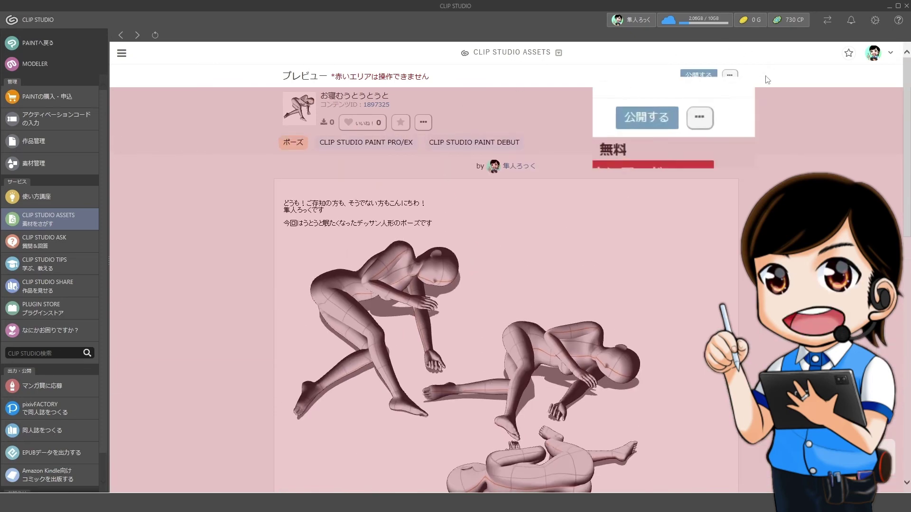
{"action": "left_click", "coordinate": [694, 78]}
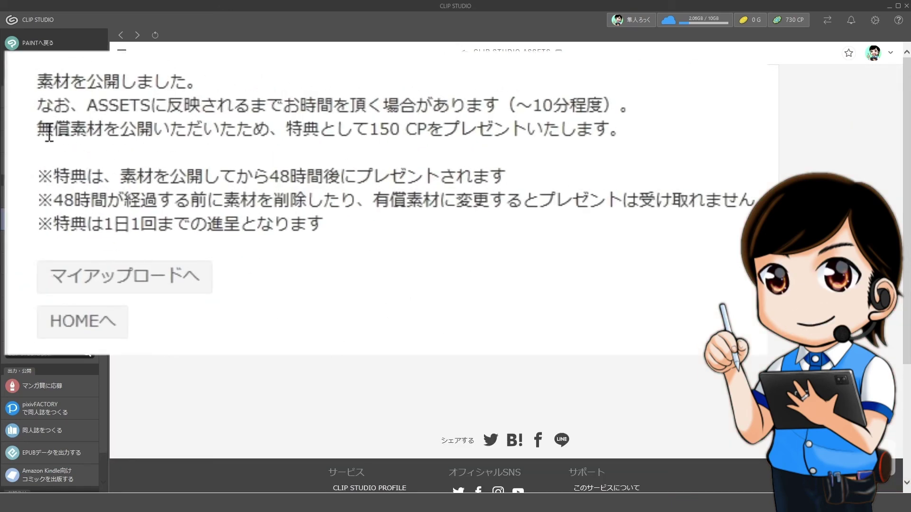
Read the publication notice's conditions for the free-material CP reward, including its timing and daily limit.
{"action": "left_click_drag", "start_coordinate": [42, 129], "coordinate": [617, 130]}
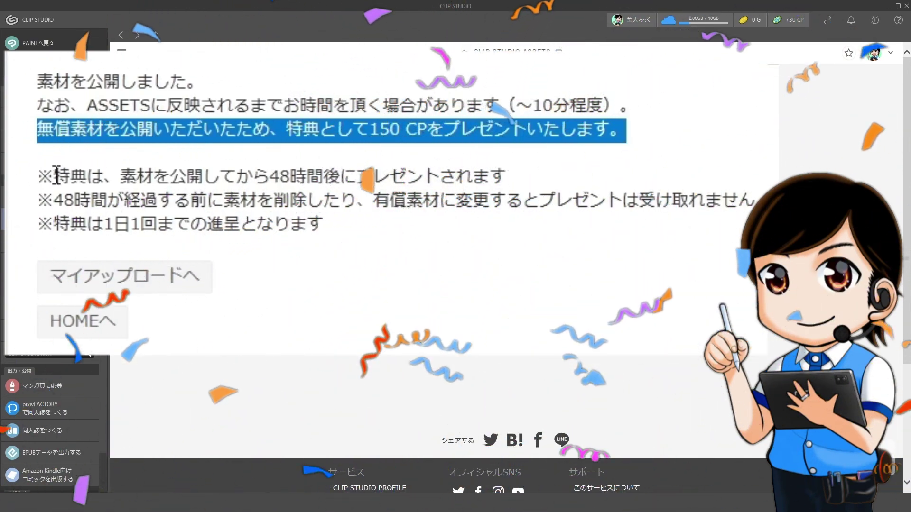
{"action": "left_click_drag", "start_coordinate": [57, 177], "coordinate": [494, 174]}
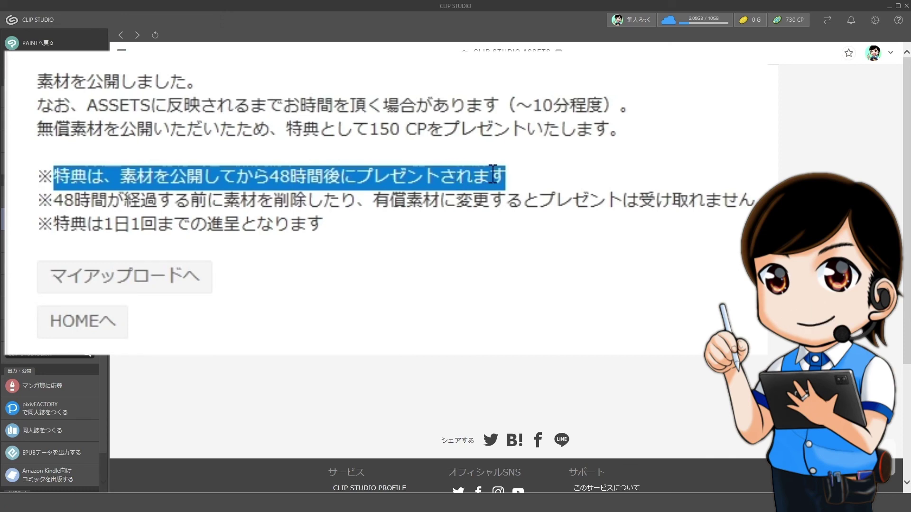
{"action": "left_click", "coordinate": [484, 231]}
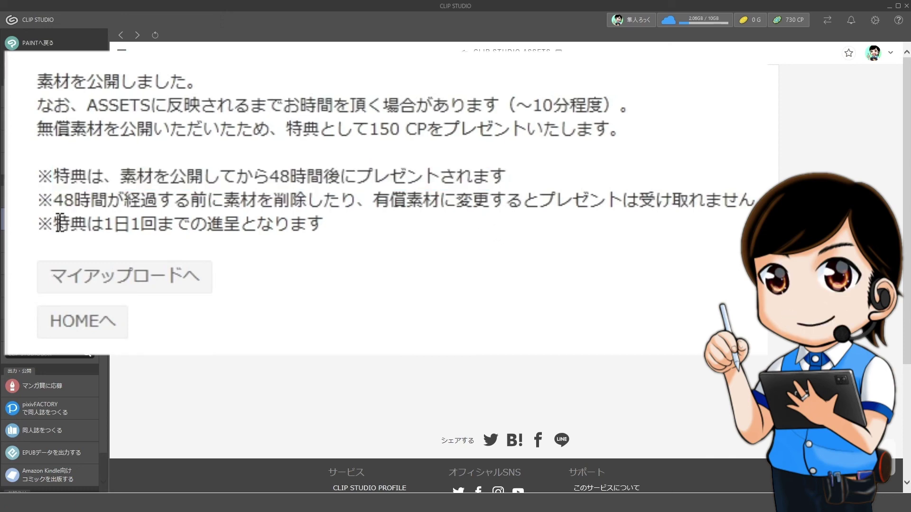
{"action": "left_click_drag", "start_coordinate": [73, 221], "coordinate": [318, 223]}
{"action": "left_click", "coordinate": [402, 204]}
{"action": "left_click_drag", "start_coordinate": [43, 130], "coordinate": [526, 135]}
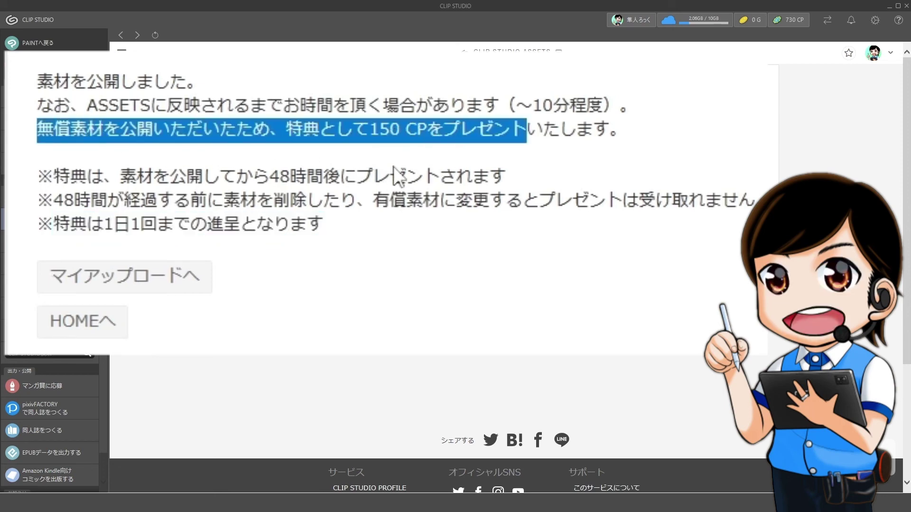
{"action": "left_click", "coordinate": [108, 226]}
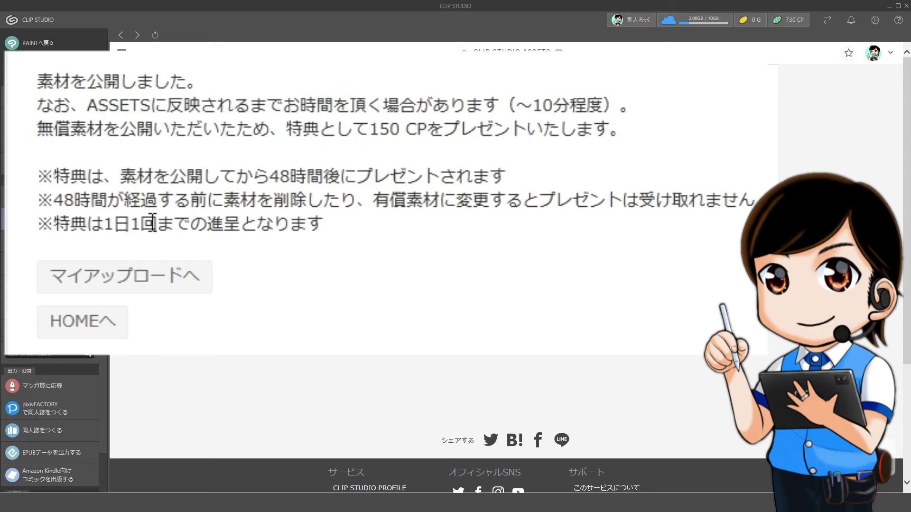